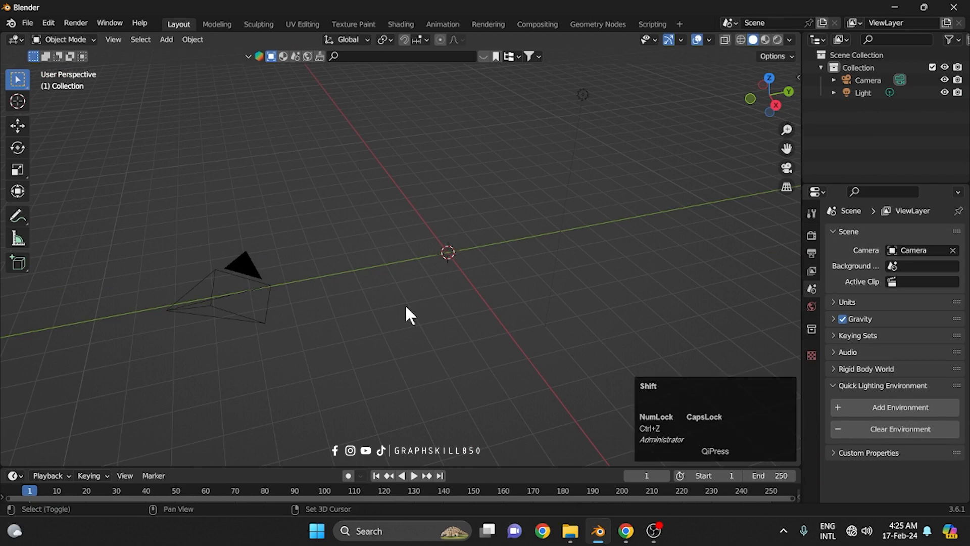
Add a mesh plane at the world origin.
{"action": "key", "text": "shift+a"}
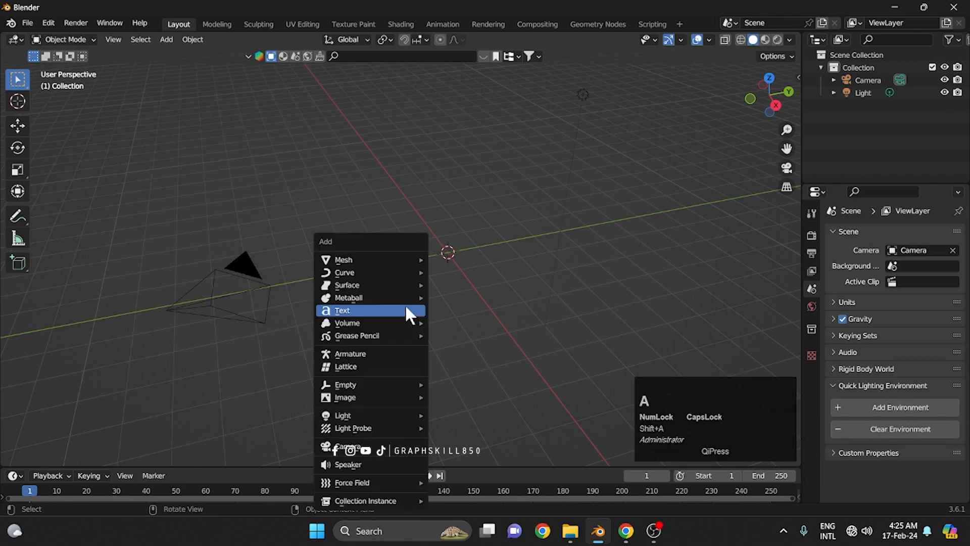
{"action": "mouse_move", "coordinate": [400, 259]}
{"action": "left_click", "coordinate": [448, 259]}
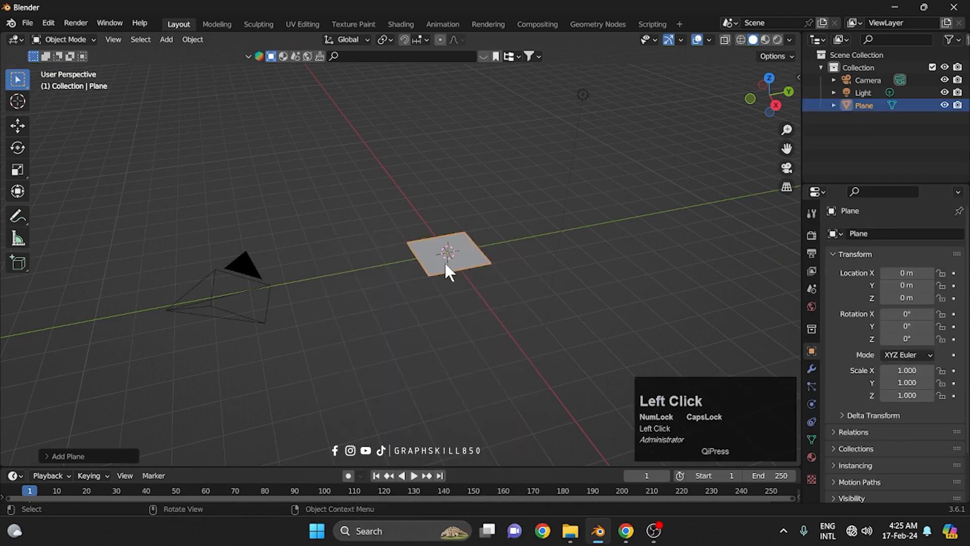
Rotate the plane 90° about the Y axis so it stands upright.
{"action": "key", "text": "r"}
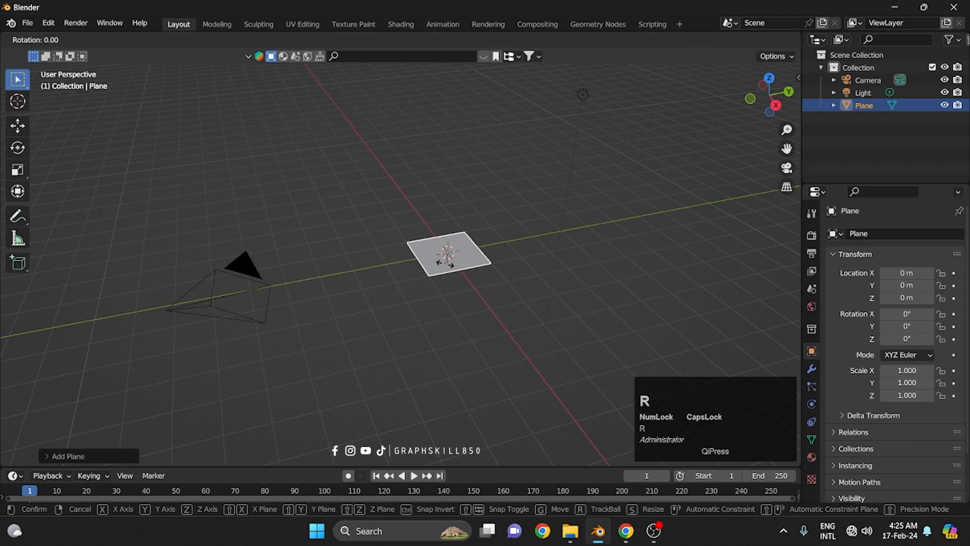
{"action": "key", "text": "y"}
{"action": "key", "text": "9"}
{"action": "key", "text": "0"}
{"action": "left_click", "coordinate": [446, 263]}
{"action": "scroll", "coordinate": [446, 264], "scroll_direction": "up", "scroll_amount": 3}
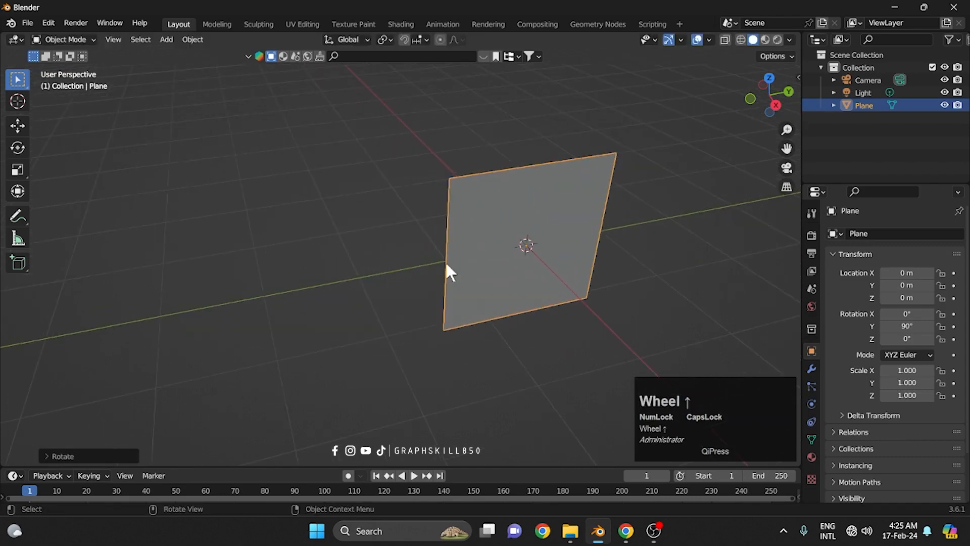
Subdivide the plane's mesh in Edit Mode with the number of cuts set to 50.
{"action": "middle_click_drag", "start_coordinate": [445, 269], "coordinate": [387, 268], "text": "shift"}
{"action": "scroll", "coordinate": [402, 285], "scroll_direction": "up", "scroll_amount": 2}
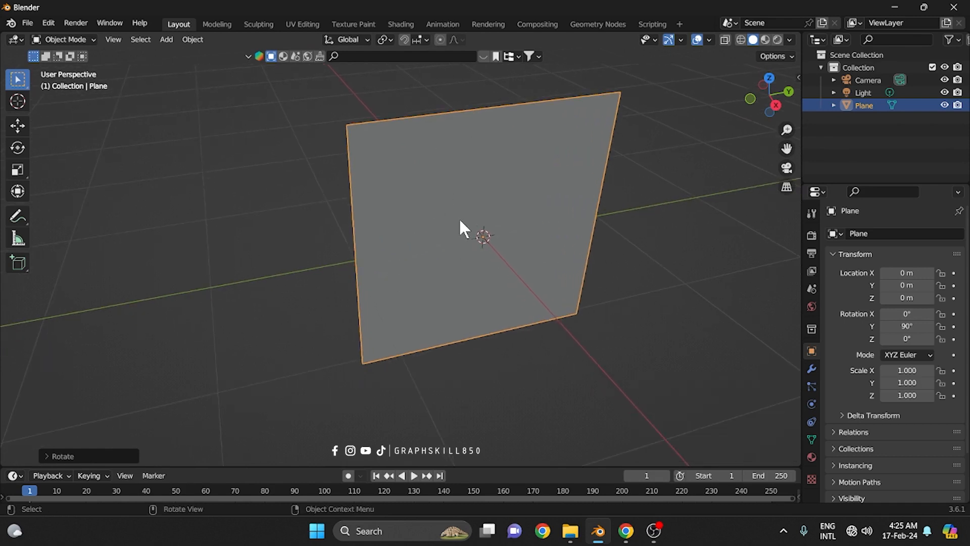
{"action": "key", "text": "Tab"}
{"action": "right_click", "coordinate": [507, 136]}
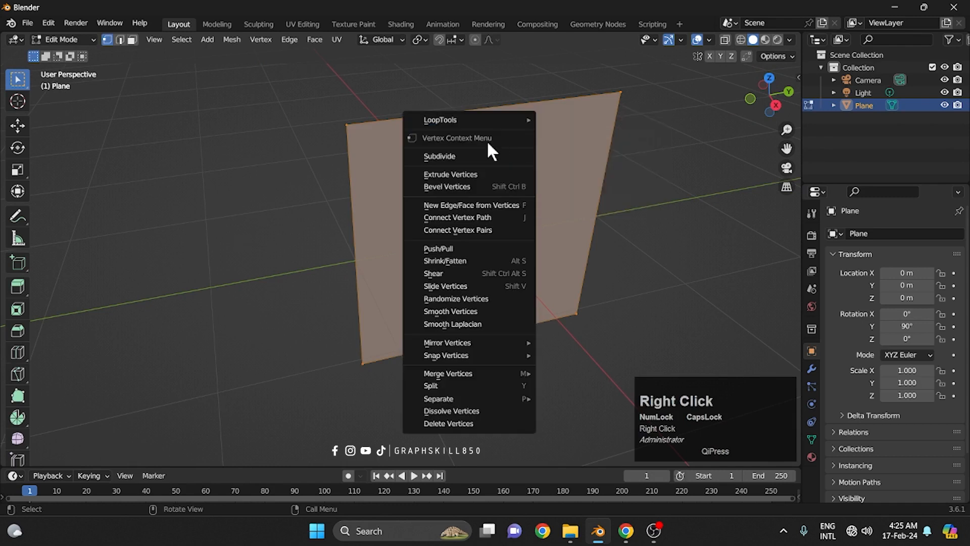
{"action": "left_click", "coordinate": [456, 158]}
{"action": "left_click", "coordinate": [102, 456]}
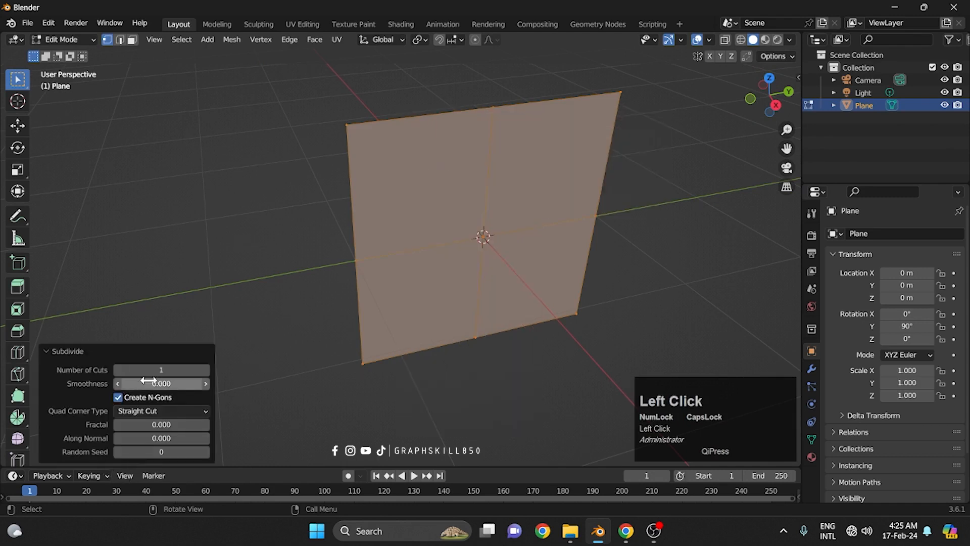
{"action": "type", "text": "50"}
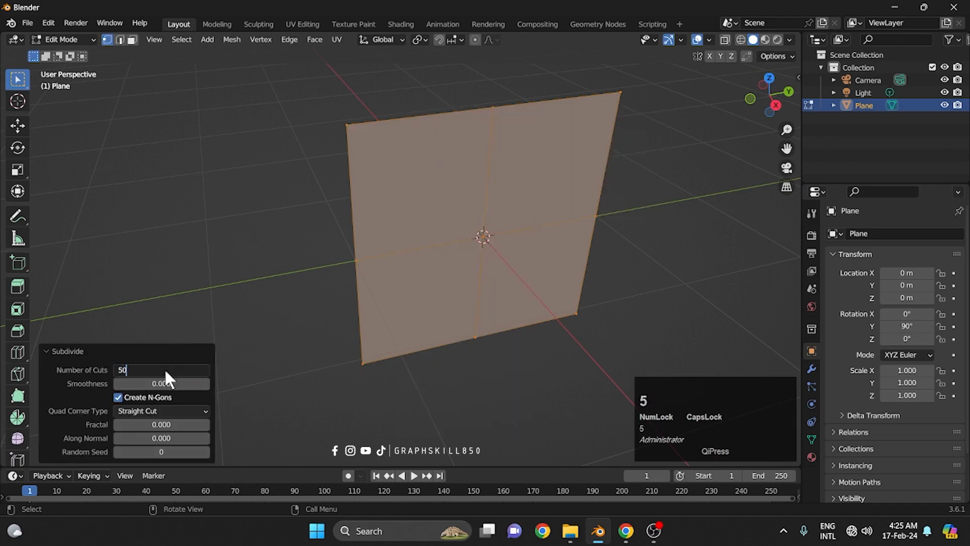
{"action": "key", "text": "Return"}
Select every third vertex along the plane's top edge, from one corner to the other.
{"action": "left_click", "coordinate": [344, 121]}
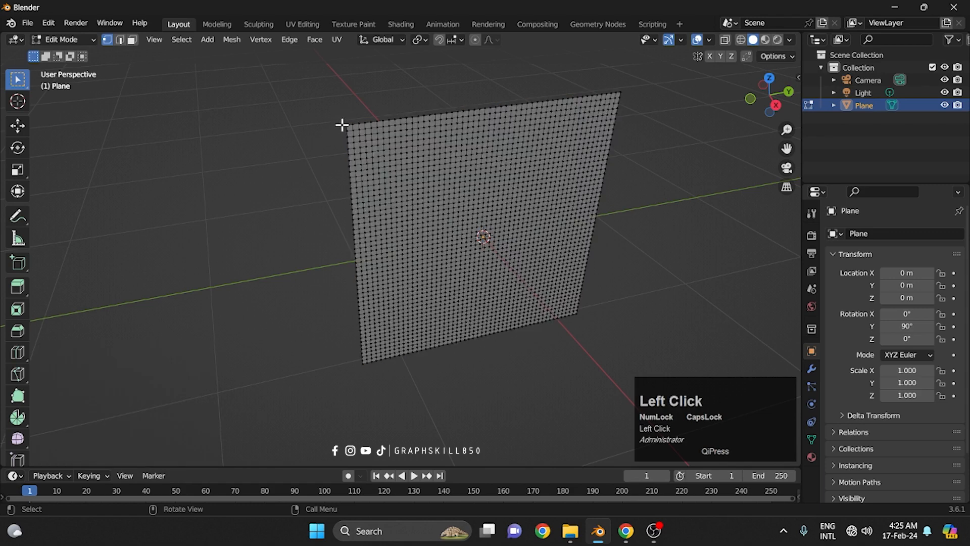
{"action": "scroll", "coordinate": [364, 120], "scroll_direction": "up", "scroll_amount": 3}
{"action": "middle_click_drag", "start_coordinate": [364, 126], "coordinate": [300, 161], "text": "shift"}
{"action": "left_click", "coordinate": [293, 167]}
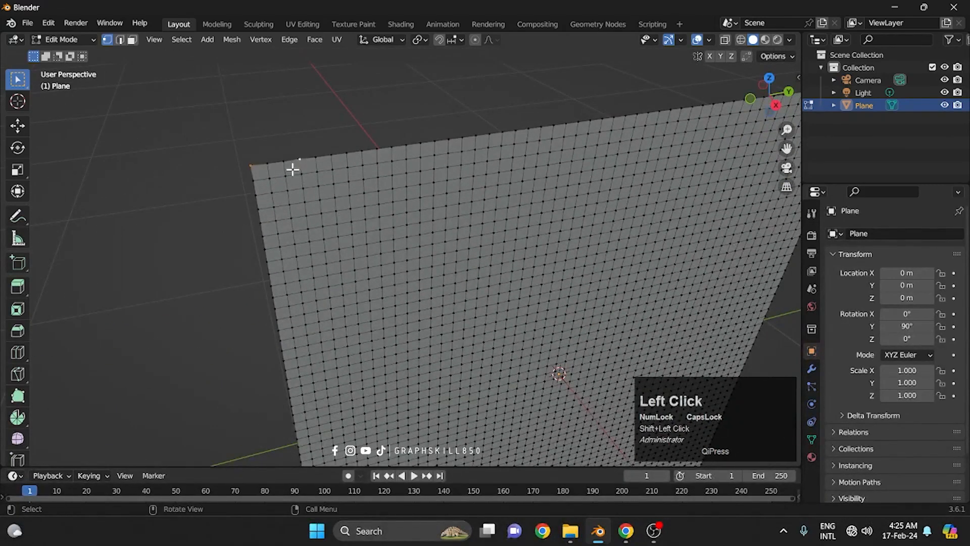
{"action": "scroll", "coordinate": [375, 192], "scroll_direction": "down", "scroll_amount": 2}
{"action": "middle_click_drag", "start_coordinate": [375, 193], "coordinate": [392, 207], "text": "shift"}
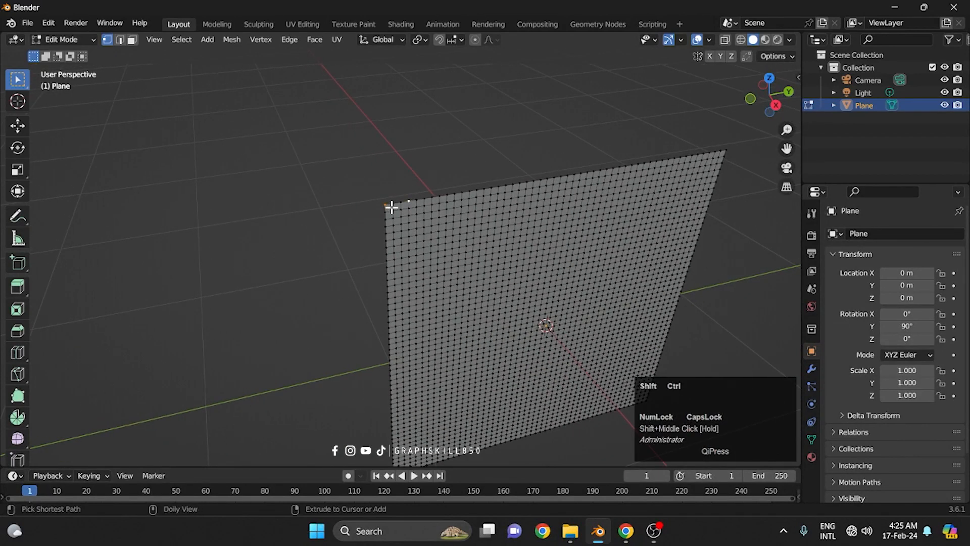
{"action": "key", "text": "ctrl+shift+equal"}
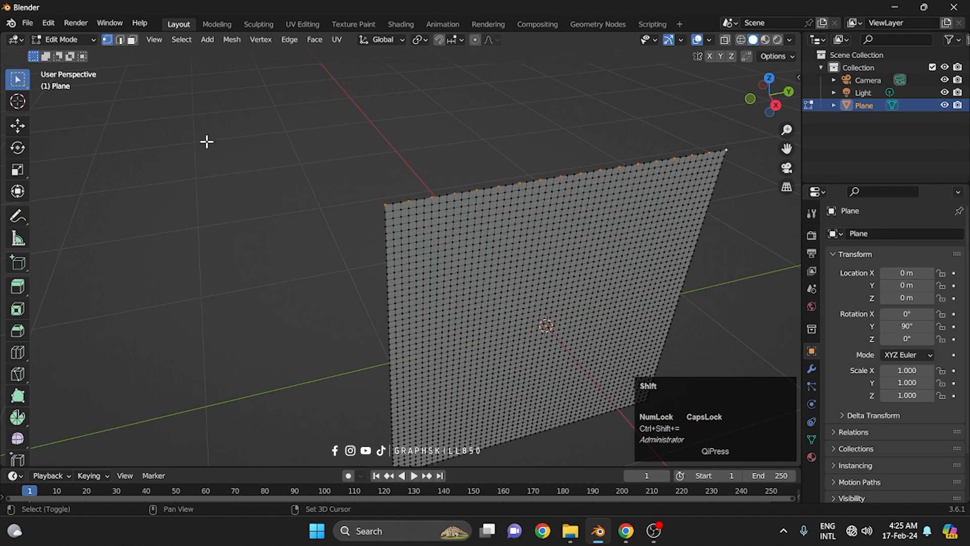
Create a vertex group for the selected top-edge vertices.
{"action": "middle_click_drag", "start_coordinate": [207, 141], "coordinate": [823, 344], "text": "shift"}
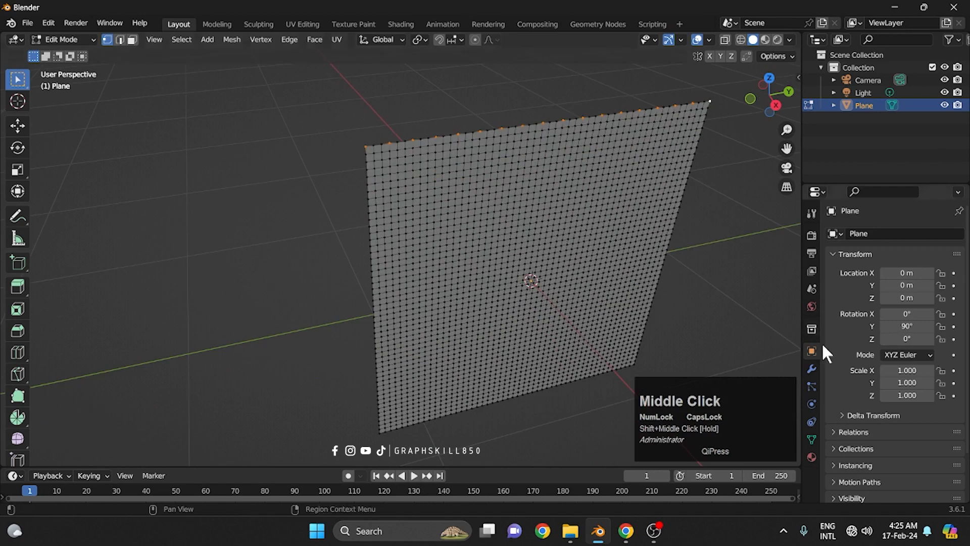
{"action": "left_click", "coordinate": [811, 439]}
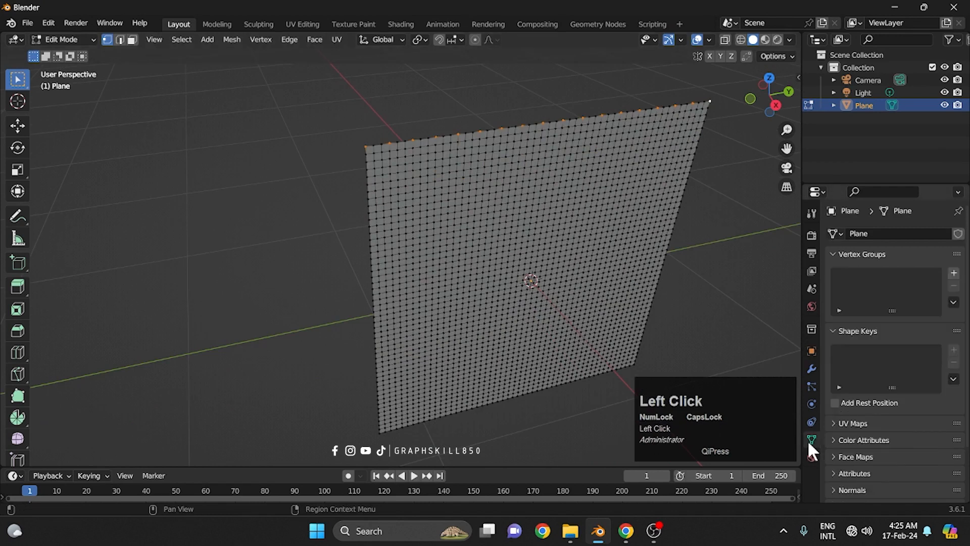
{"action": "left_click", "coordinate": [954, 274]}
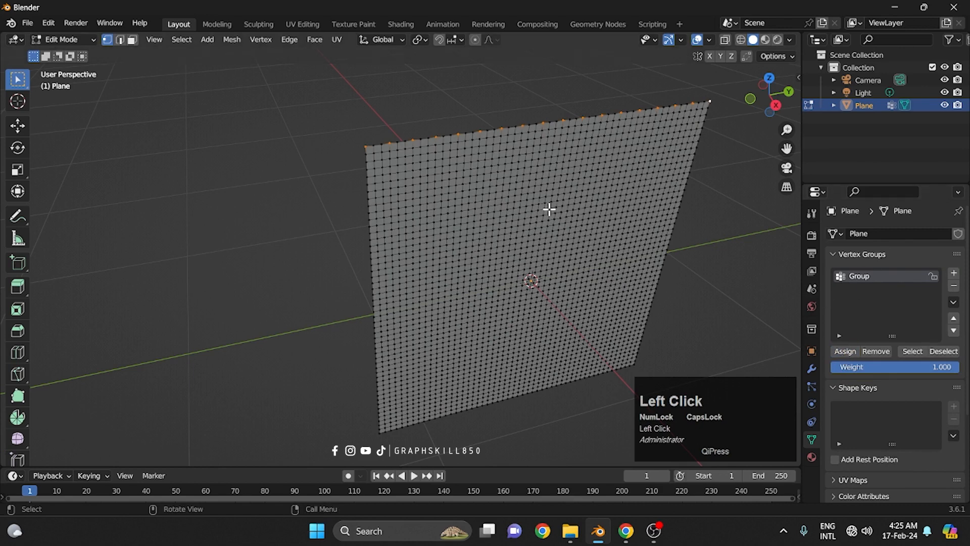
Hook the selected top-edge vertices to a new object.
{"action": "mouse_move", "coordinate": [435, 162]}
{"action": "middle_mouse_down"}
{"action": "mouse_move", "coordinate": [426, 164]}
{"action": "mouse_move", "coordinate": [435, 169]}
{"action": "middle_mouse_up"}
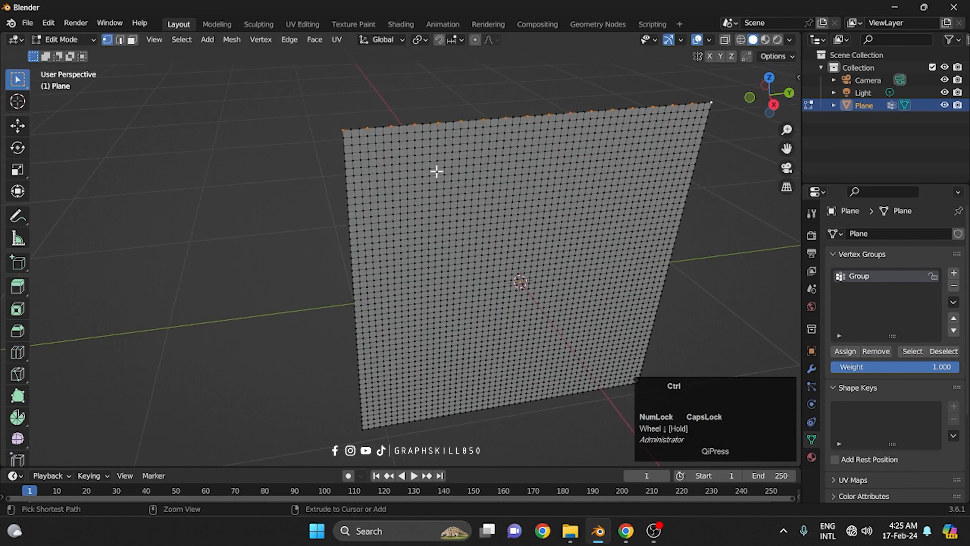
{"action": "key", "text": "ctrl+h"}
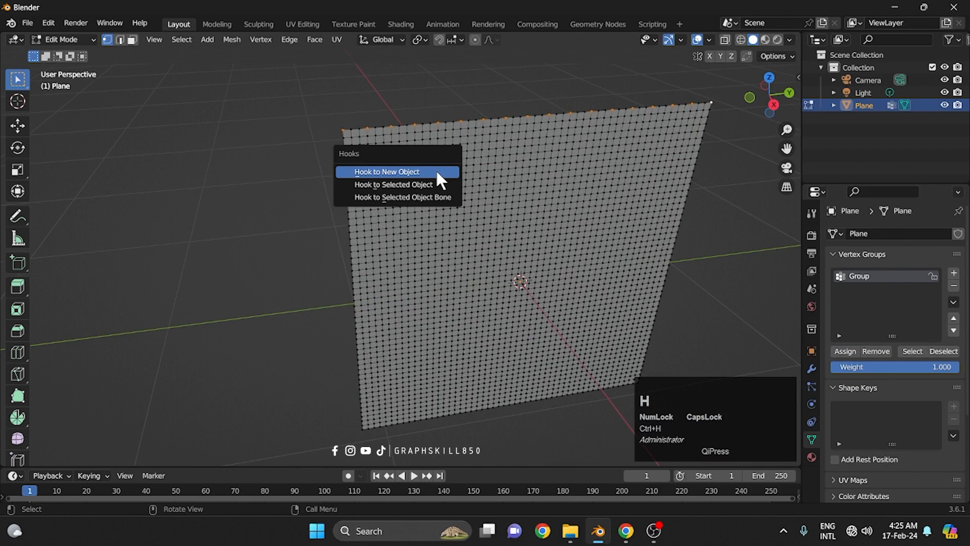
{"action": "left_click", "coordinate": [437, 174]}
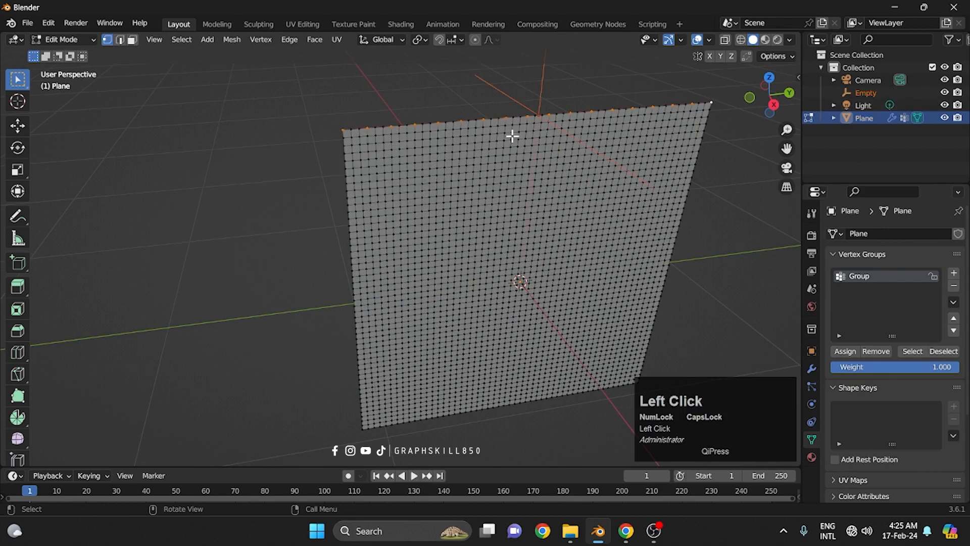
Return the plane to Object Mode and apply Shade Smooth to it.
{"action": "key", "text": "Tab"}
{"action": "left_click", "coordinate": [449, 165]}
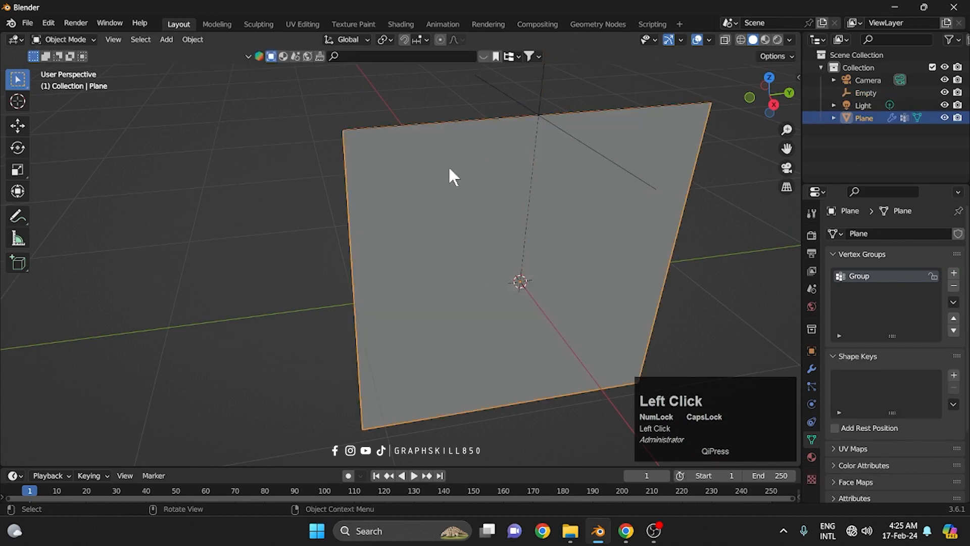
{"action": "right_click", "coordinate": [448, 165]}
{"action": "left_click", "coordinate": [441, 169]}
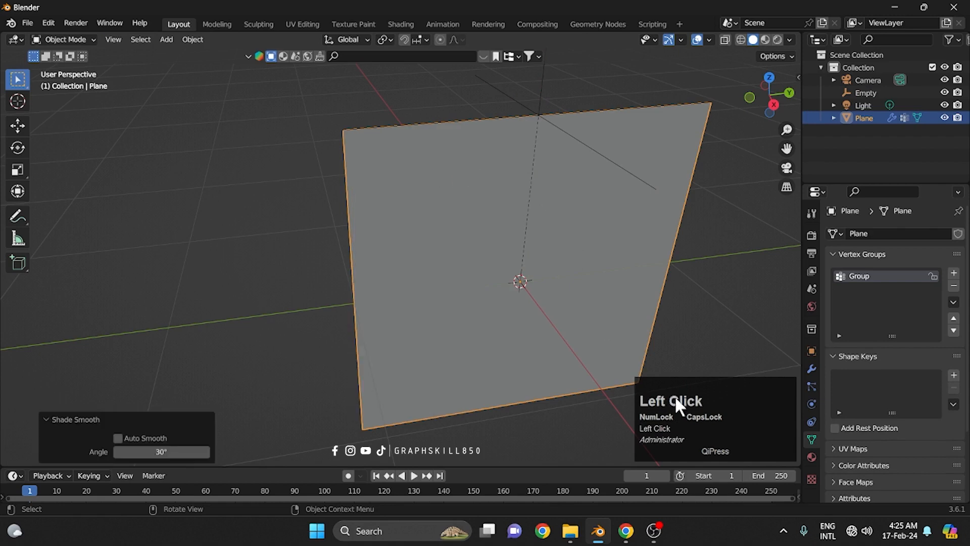
Add a Cloth modifier to the plane and apply the Cotton preset in its physics settings.
{"action": "left_click", "coordinate": [811, 368]}
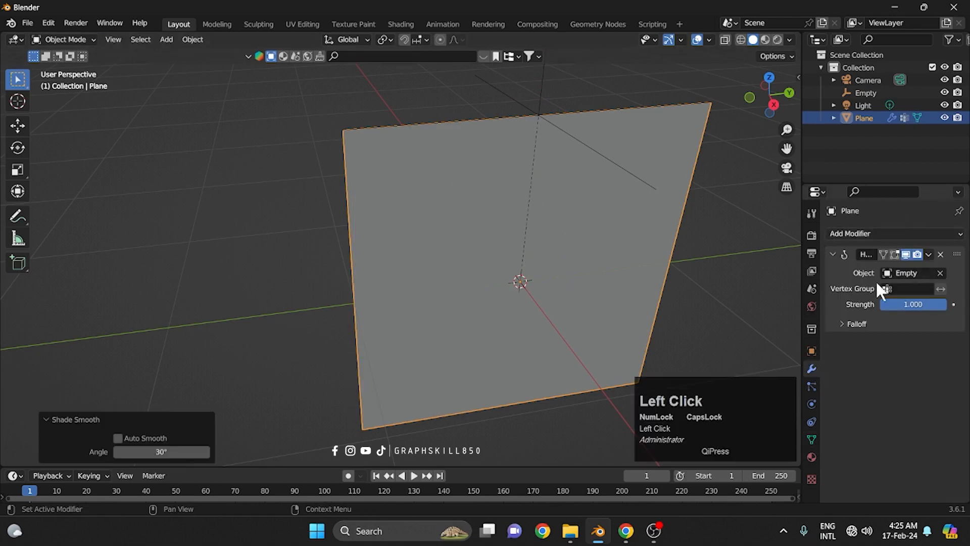
{"action": "left_click", "coordinate": [905, 232]}
{"action": "left_click", "coordinate": [897, 272]}
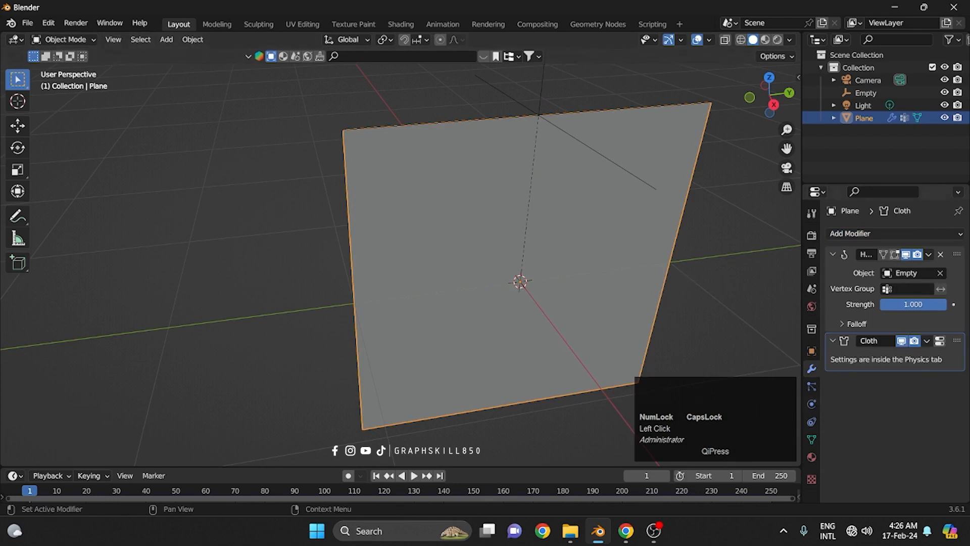
{"action": "left_click", "coordinate": [940, 341]}
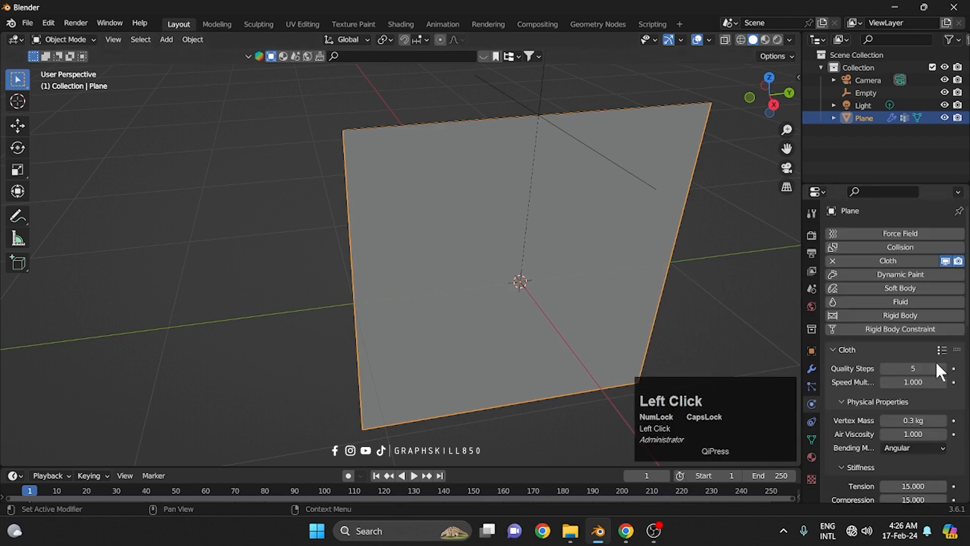
{"action": "scroll", "coordinate": [940, 333], "scroll_direction": "down", "scroll_amount": 1}
{"action": "left_click", "coordinate": [942, 329]}
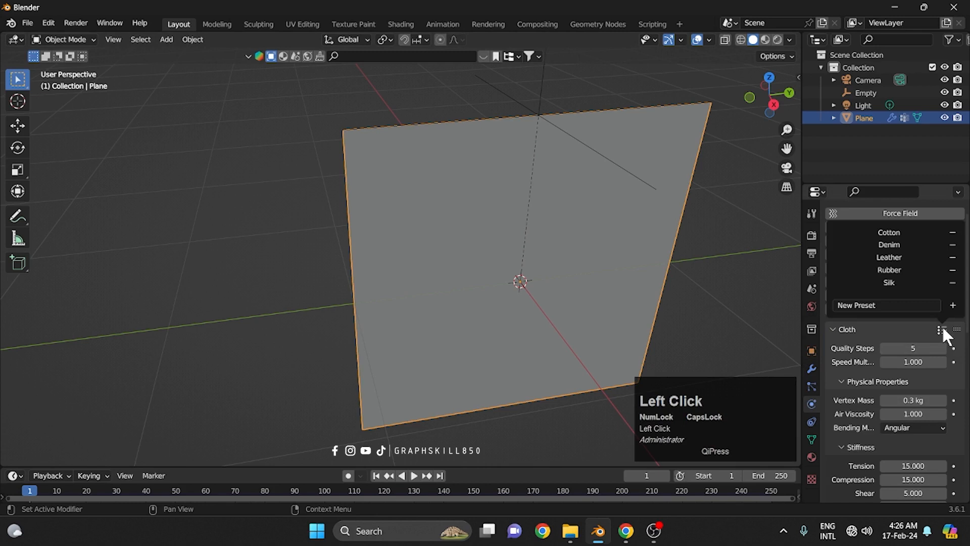
{"action": "left_click", "coordinate": [887, 234]}
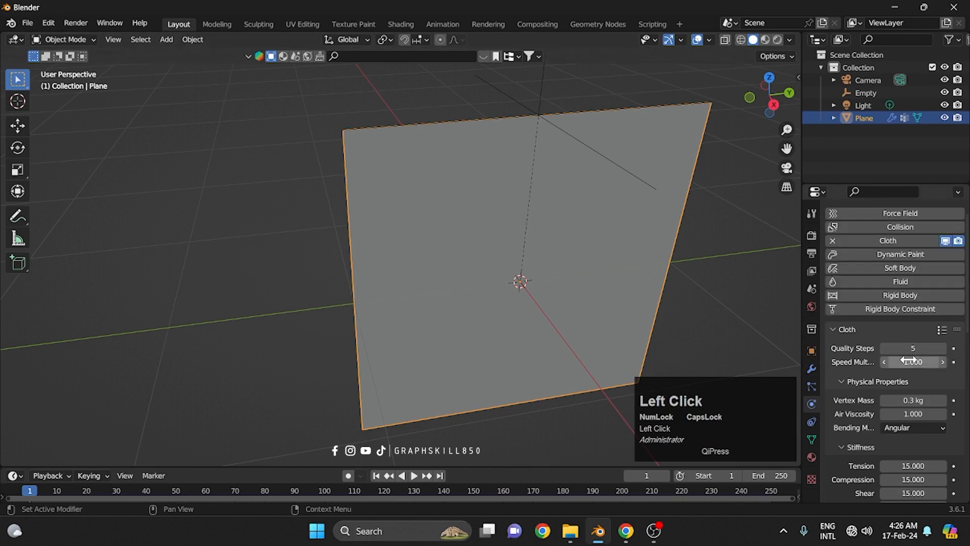
Set the cloth's Pin Group under Shape to the vertex group named Group.
{"action": "scroll", "coordinate": [901, 405], "scroll_direction": "down", "scroll_amount": 12}
{"action": "scroll", "coordinate": [889, 422], "scroll_direction": "down", "scroll_amount": 4}
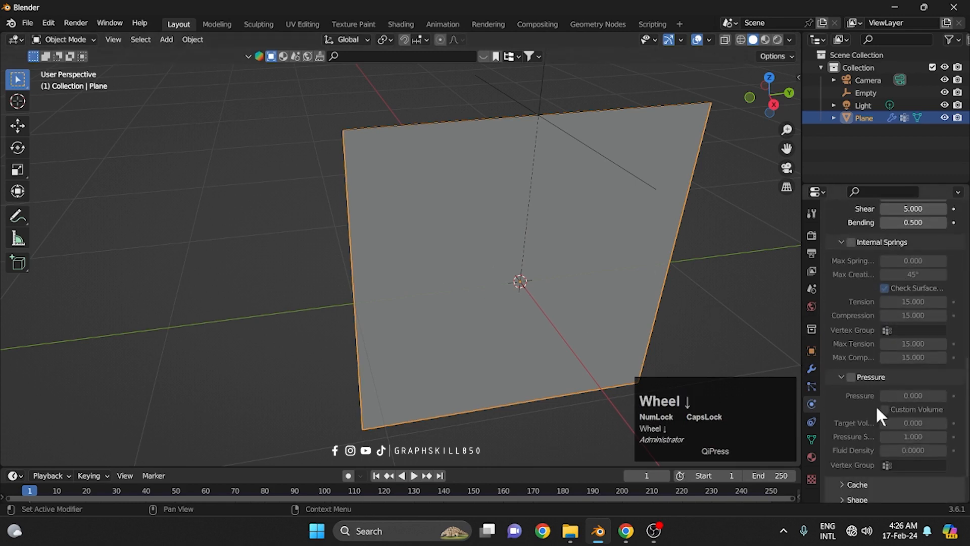
{"action": "scroll", "coordinate": [858, 435], "scroll_direction": "down", "scroll_amount": 3}
{"action": "left_click", "coordinate": [858, 447]}
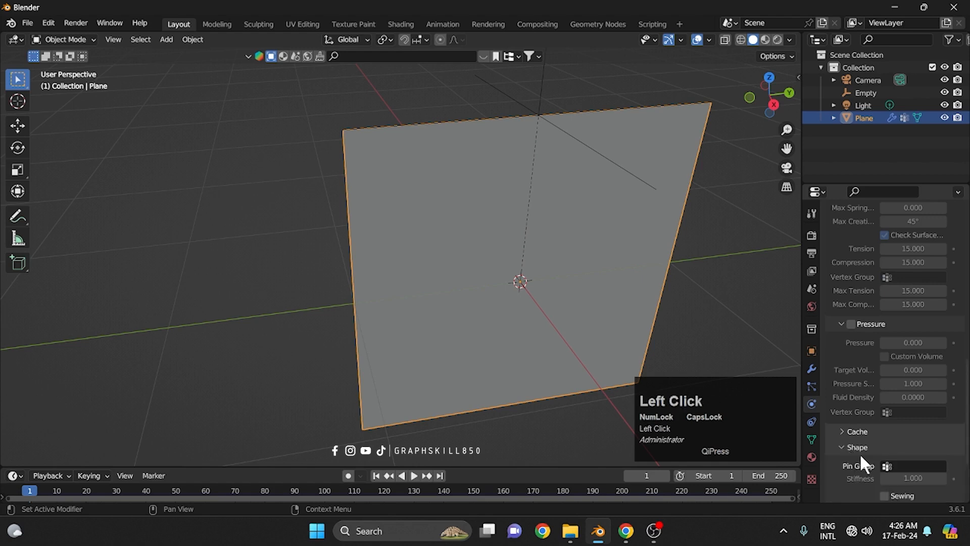
{"action": "left_click", "coordinate": [914, 468]}
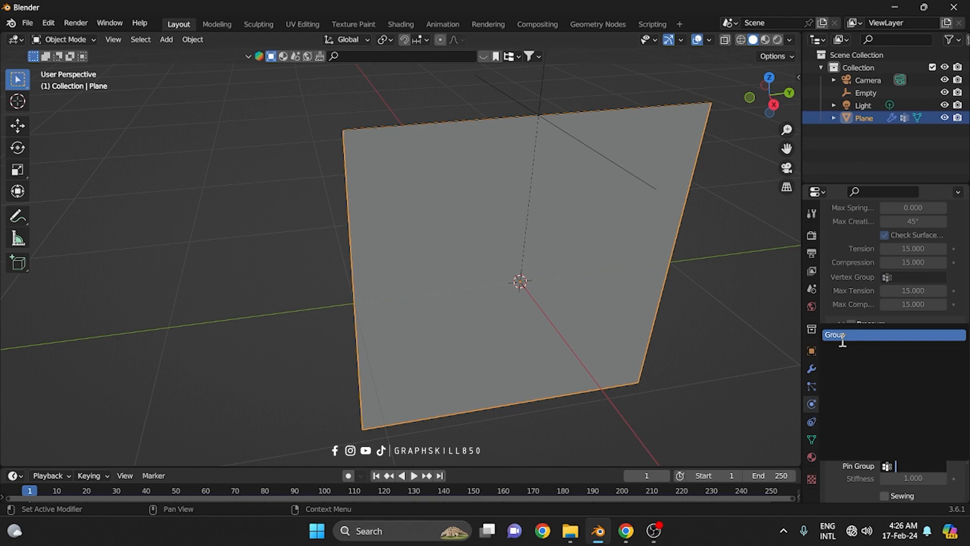
{"action": "left_click", "coordinate": [842, 336]}
Enable Self Collisions in the cloth's collision settings.
{"action": "scroll", "coordinate": [867, 467], "scroll_direction": "down", "scroll_amount": 5}
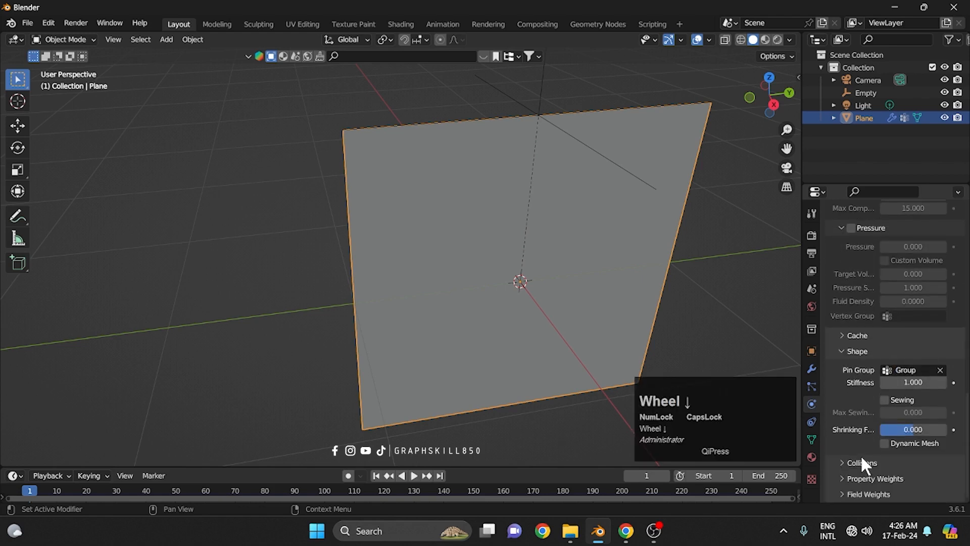
{"action": "left_click", "coordinate": [843, 463]}
{"action": "scroll", "coordinate": [839, 459], "scroll_direction": "down", "scroll_amount": 5}
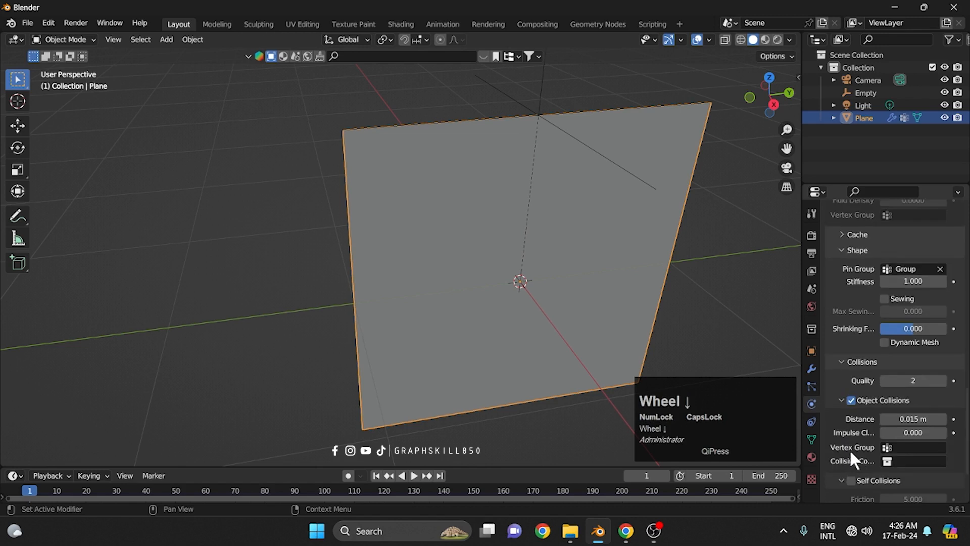
{"action": "left_click", "coordinate": [851, 481]}
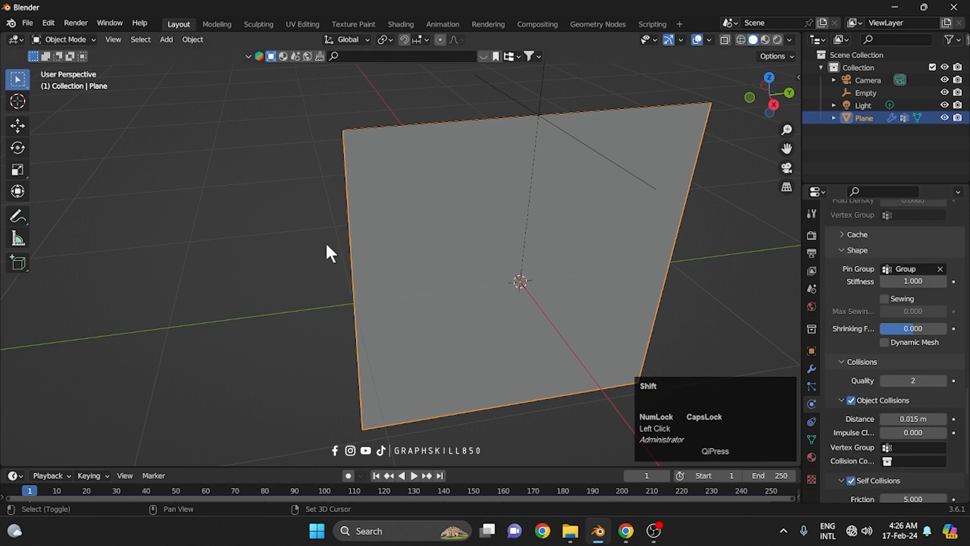
Set the scene's end frame to 700 in the timeline.
{"action": "mouse_move", "coordinate": [326, 242]}
{"action": "middle_mouse_down", "text": "shift"}
{"action": "mouse_move", "coordinate": [277, 232]}
{"action": "mouse_move", "coordinate": [374, 236]}
{"action": "mouse_move", "coordinate": [309, 233]}
{"action": "middle_mouse_up", "text": "shift"}
{"action": "scroll", "coordinate": [304, 235], "scroll_direction": "down", "scroll_amount": 4}
{"action": "scroll", "coordinate": [385, 297], "scroll_direction": "up", "scroll_amount": 1}
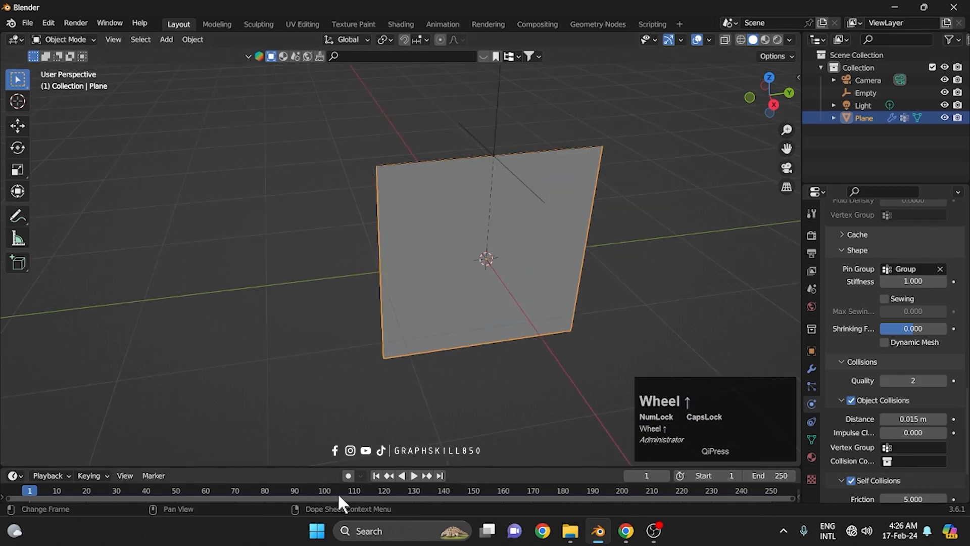
{"action": "middle_click_drag", "start_coordinate": [575, 416], "coordinate": [531, 399], "text": "shift"}
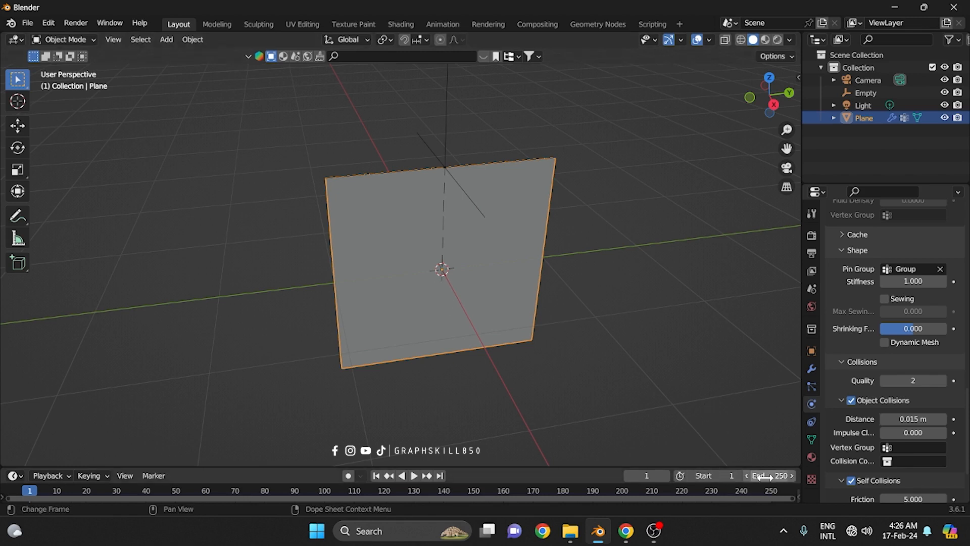
{"action": "scroll", "coordinate": [881, 383], "scroll_direction": "up", "scroll_amount": 2}
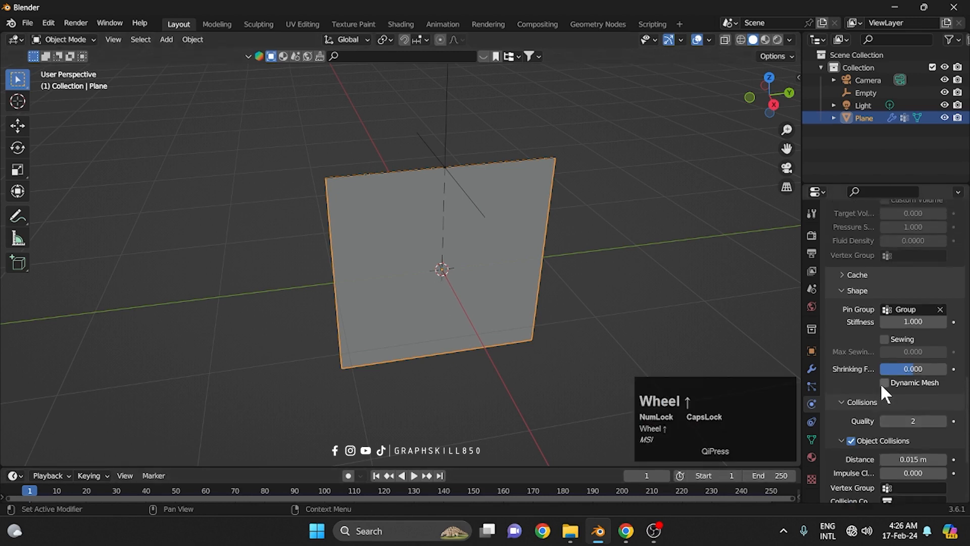
{"action": "left_click", "coordinate": [771, 476]}
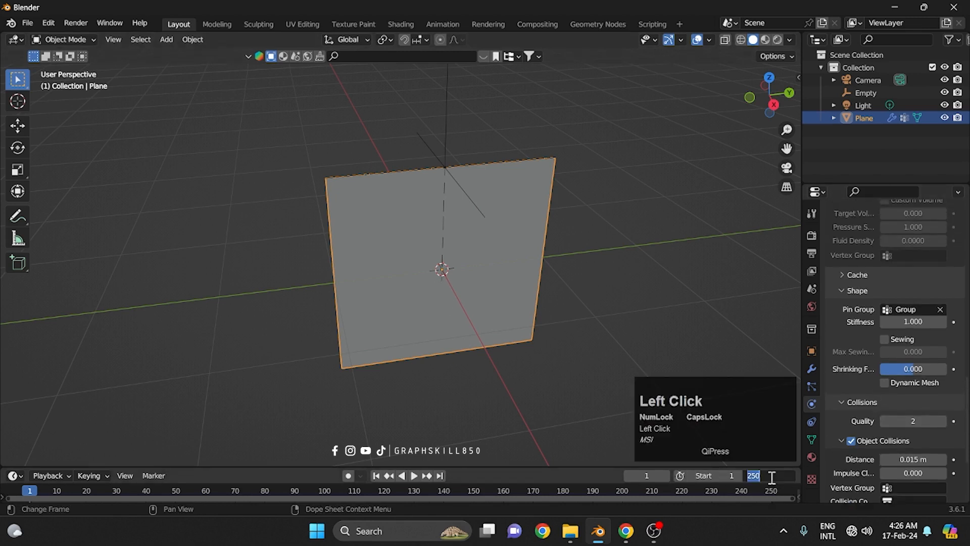
{"action": "type", "text": "1000"}
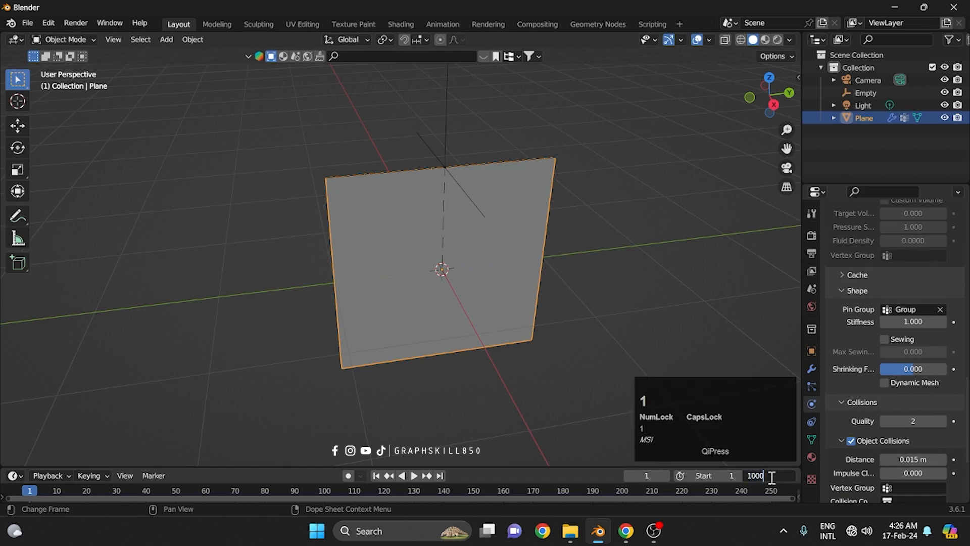
{"action": "left_click_drag", "start_coordinate": [772, 476], "coordinate": [701, 462]}
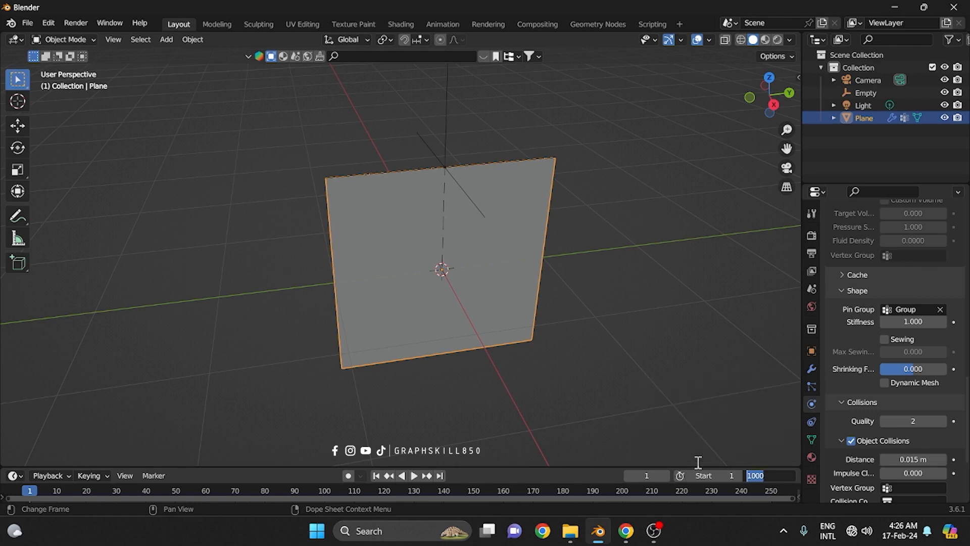
{"action": "type", "text": "70"}
{"action": "key", "text": "Return"}
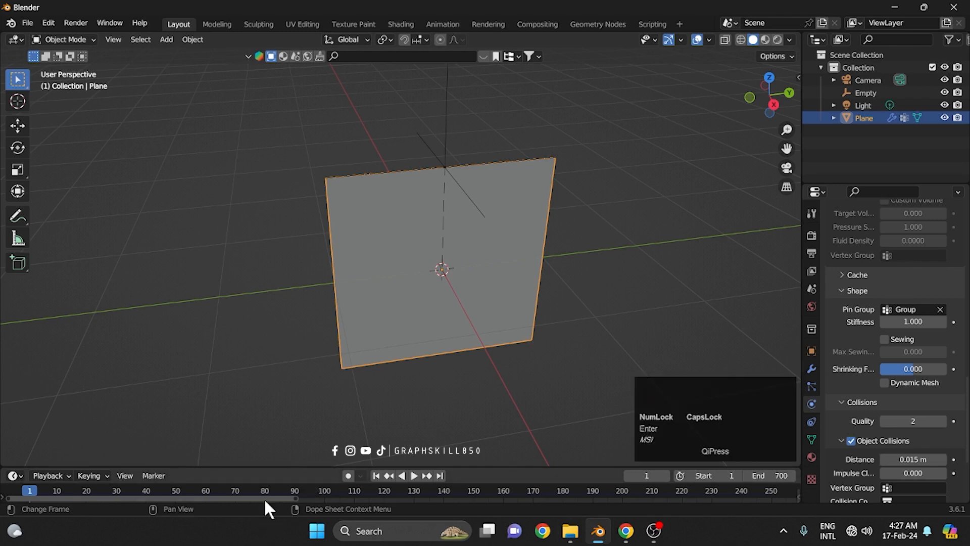
{"action": "left_click_drag", "start_coordinate": [264, 498], "coordinate": [189, 506]}
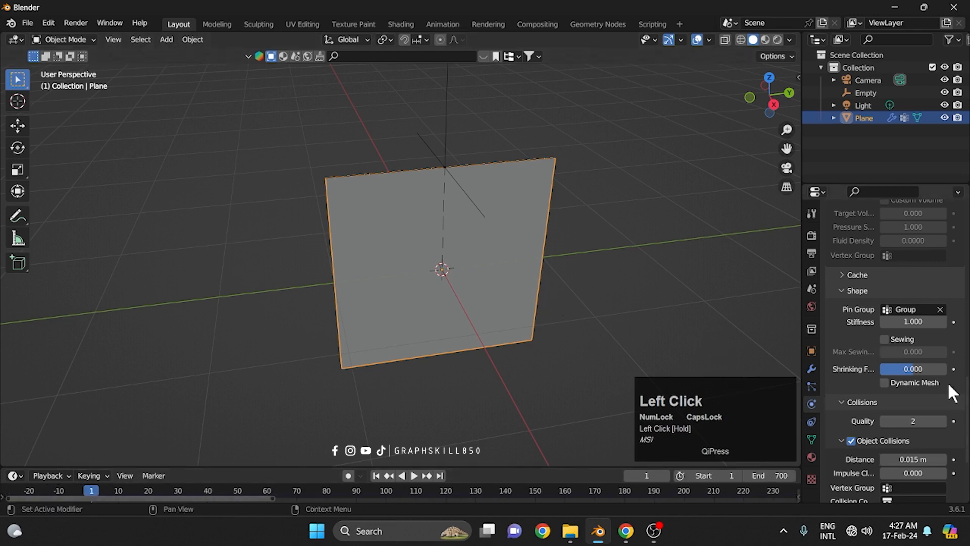
Set the End frame of the plane's cloth simulation cache to 700.
{"action": "scroll", "coordinate": [901, 366], "scroll_direction": "up", "scroll_amount": 1}
{"action": "scroll", "coordinate": [901, 366], "scroll_direction": "up", "scroll_amount": 2}
{"action": "left_click", "coordinate": [847, 334]}
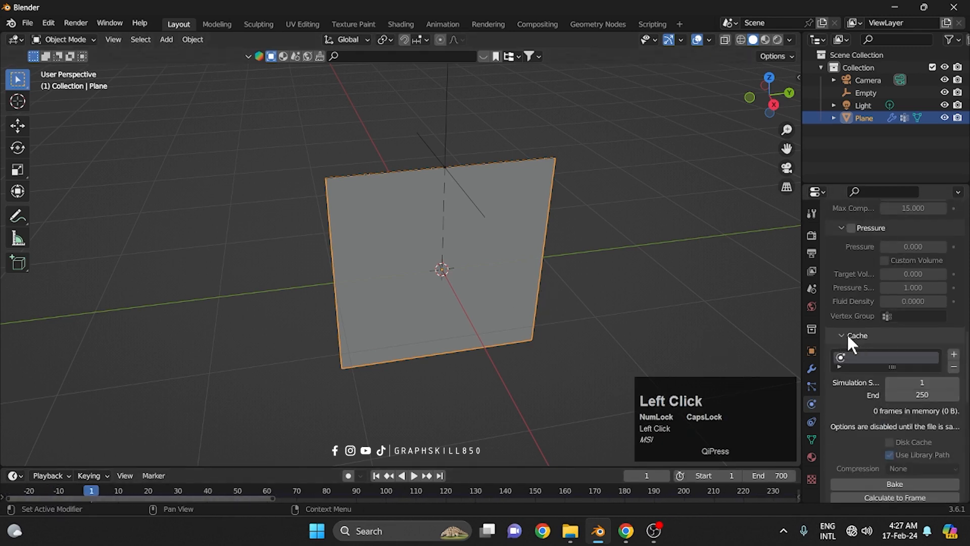
{"action": "left_click", "coordinate": [925, 397]}
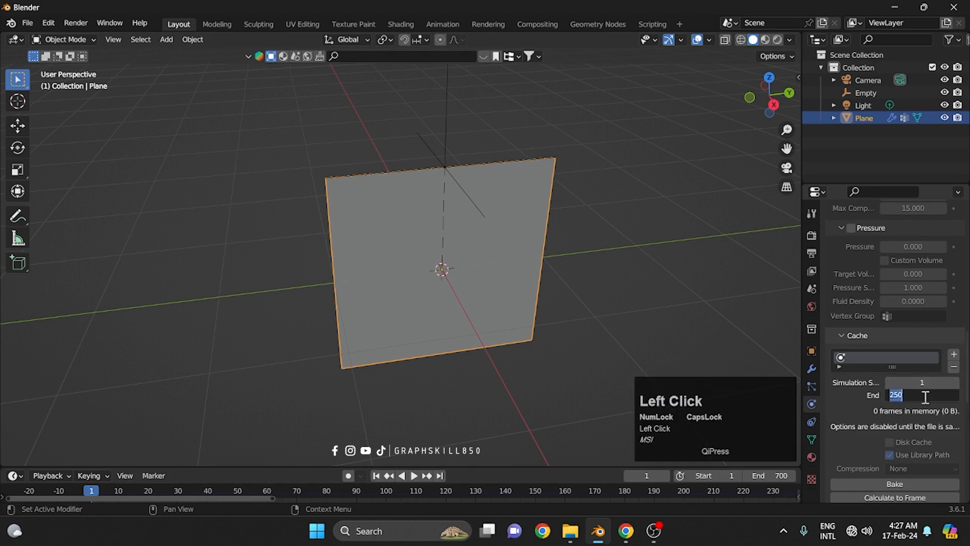
{"action": "type", "text": "700"}
{"action": "key", "text": "Return"}
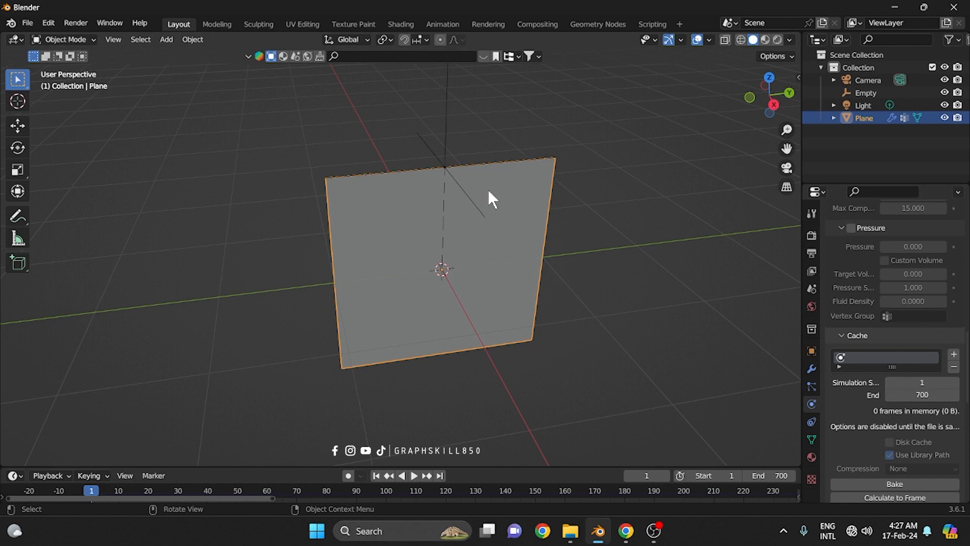
Play the simulation, scale the empty along Y by about 0.449 to gather the cloth into folds, and stop playback.
{"action": "left_click", "coordinate": [415, 476]}
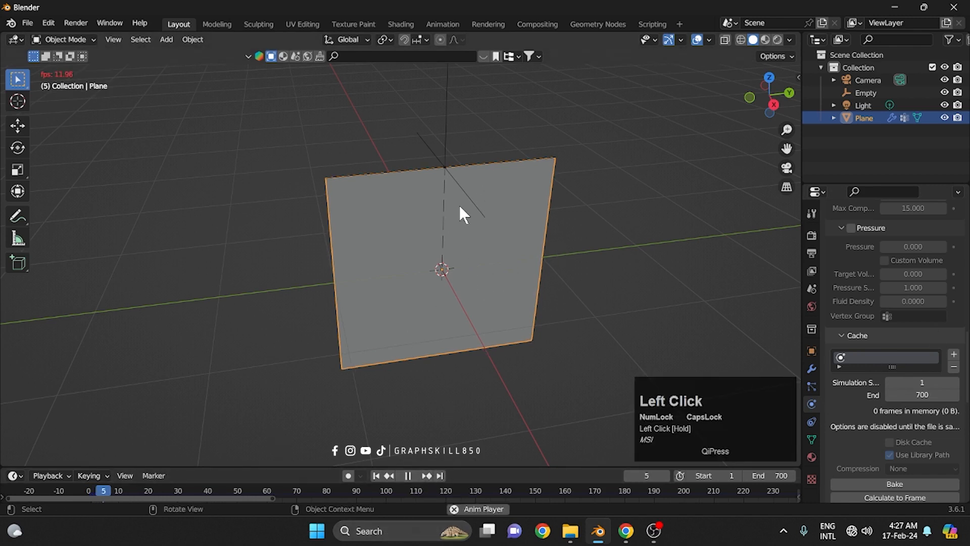
{"action": "left_click", "coordinate": [445, 134]}
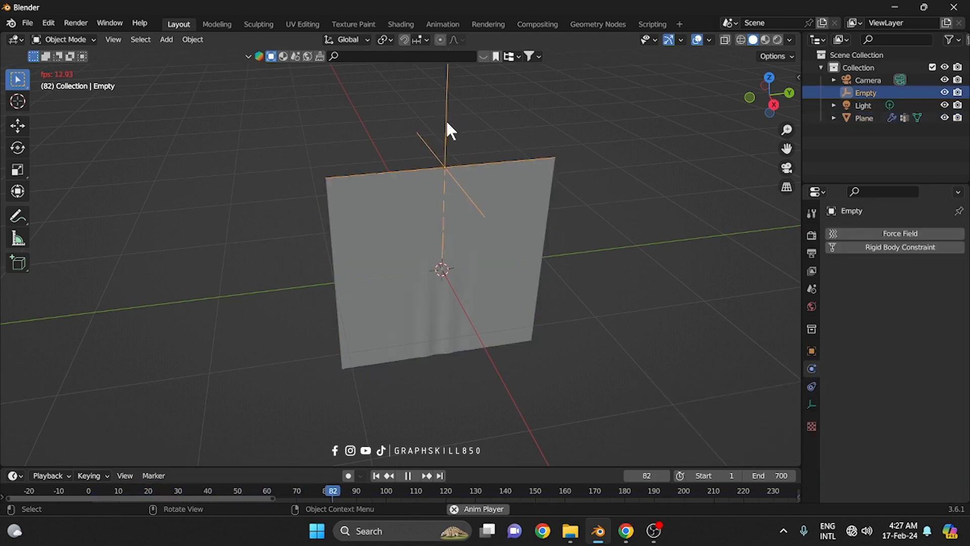
{"action": "scroll", "coordinate": [476, 159], "scroll_direction": "down", "scroll_amount": 1}
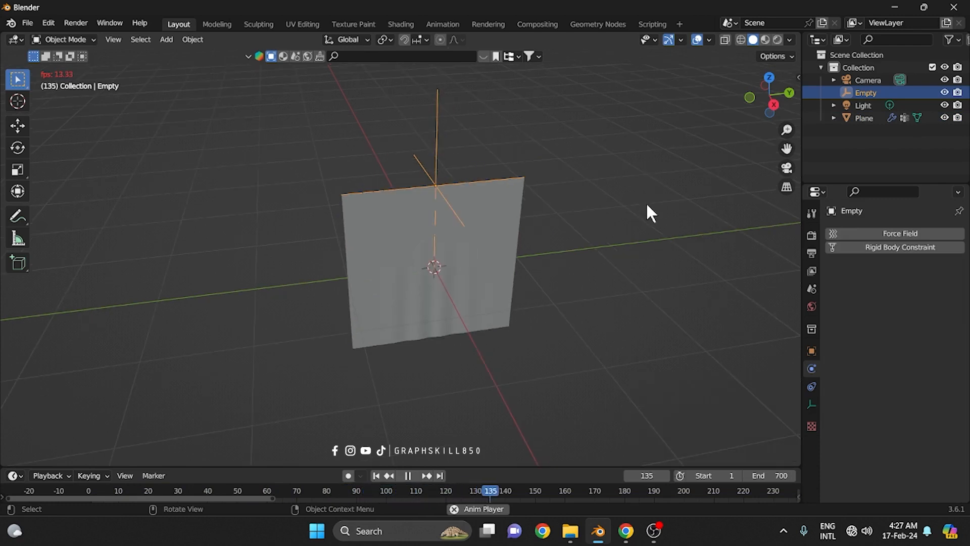
{"action": "key", "text": "s"}
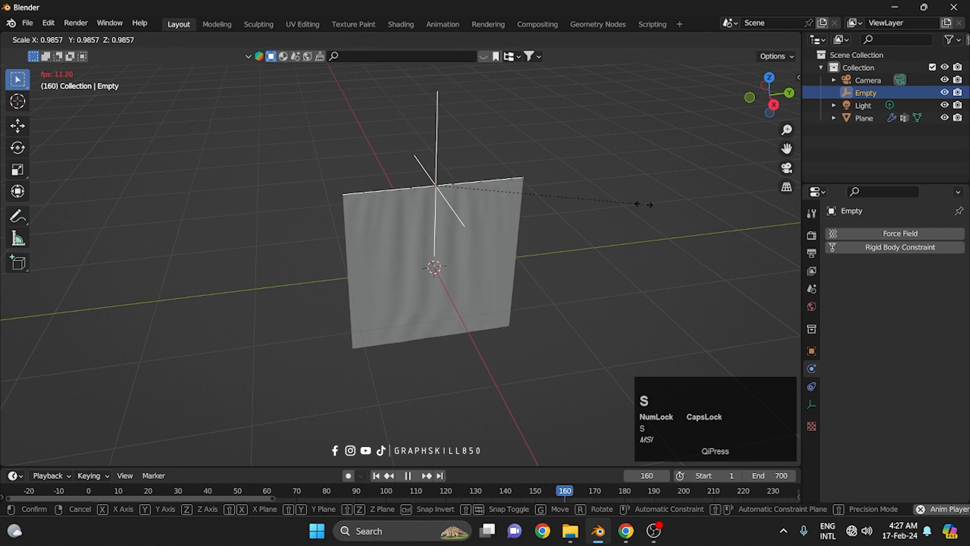
{"action": "key", "text": "y"}
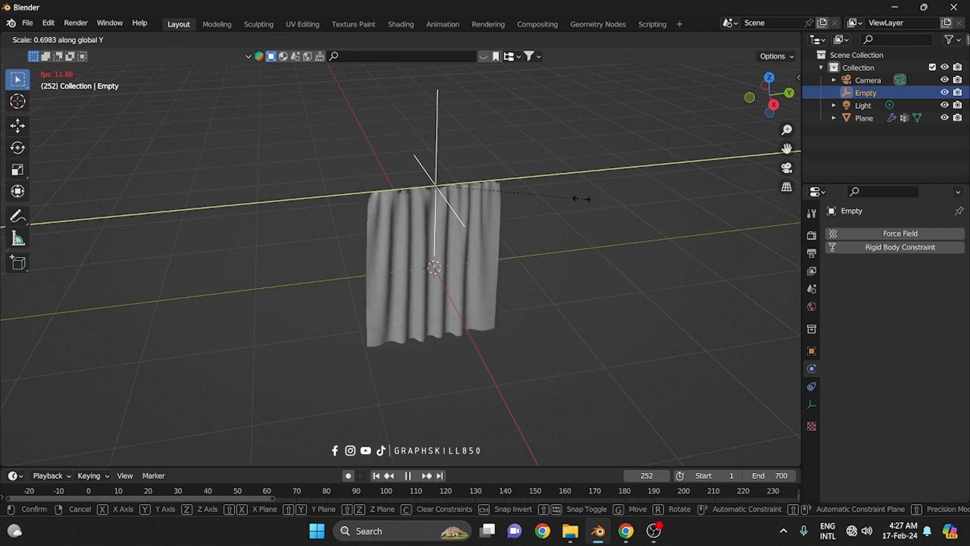
{"action": "left_click", "coordinate": [526, 202]}
{"action": "key", "text": "space"}
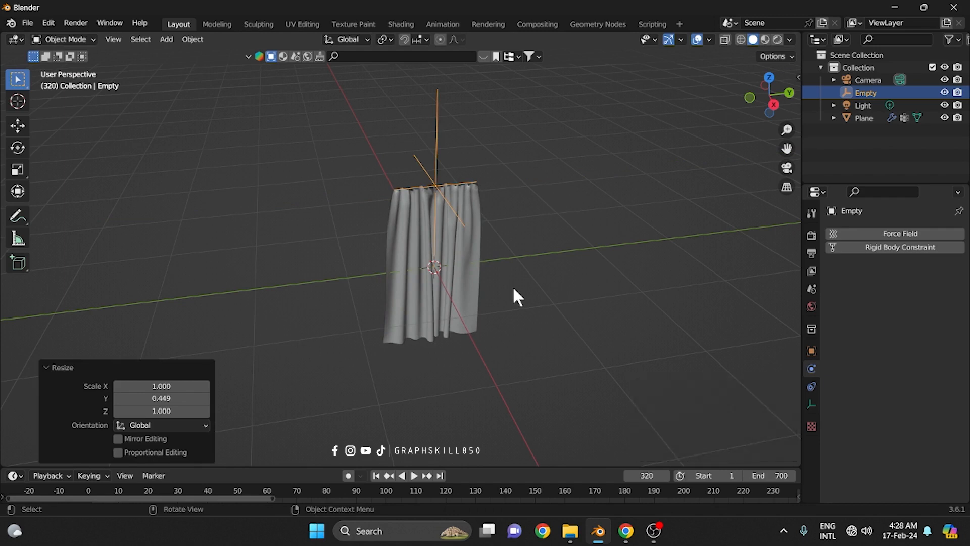
Undo the empty's scaling, return the timeline to frame 1 and deselect everything.
{"action": "key", "text": "ctrl+z"}
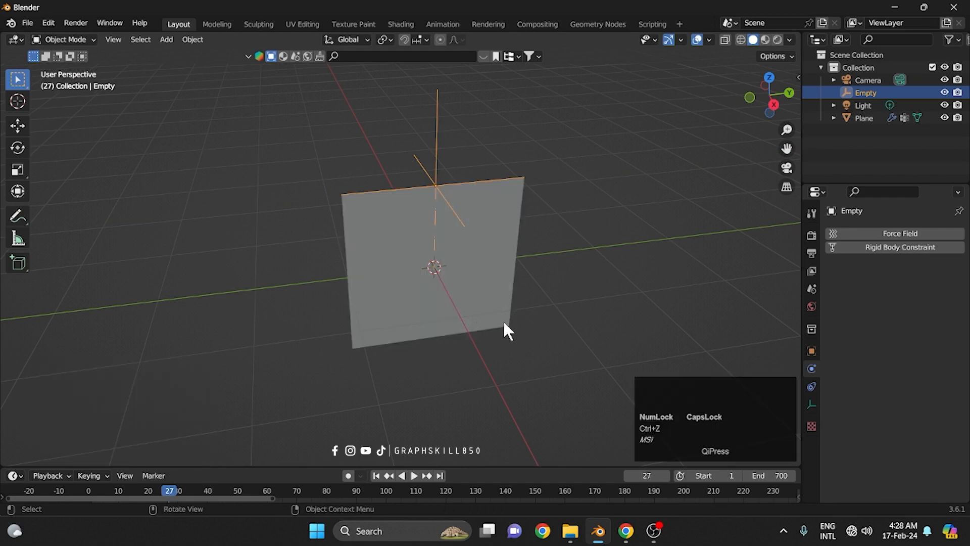
{"action": "left_click", "coordinate": [376, 475]}
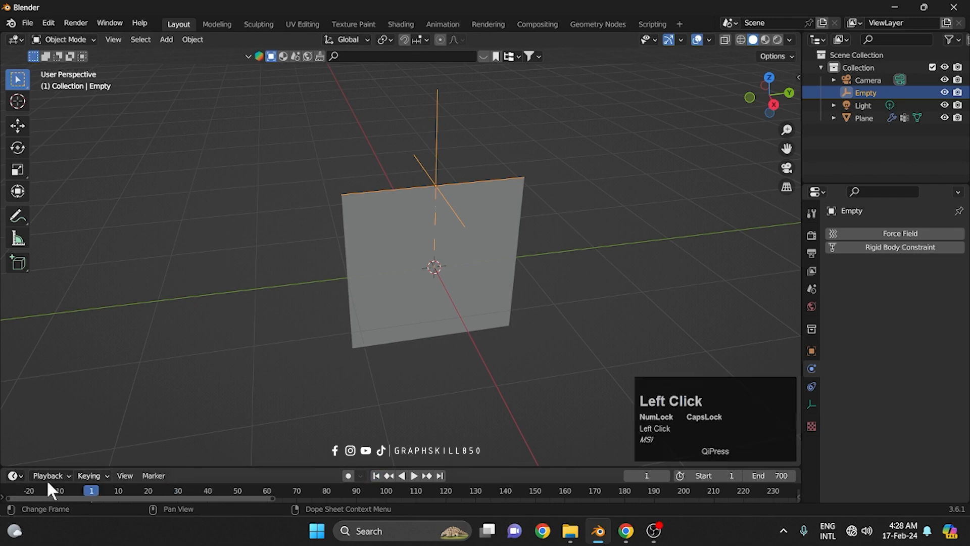
{"action": "left_click", "coordinate": [555, 315]}
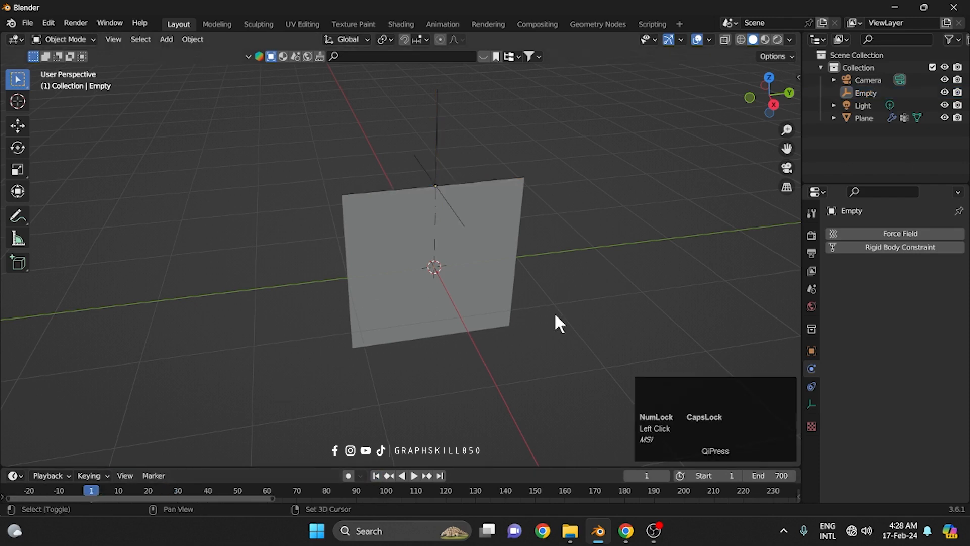
Add a torus around the cloth and scale it up uniformly by about 1.872.
{"action": "key", "text": "shift+a"}
{"action": "mouse_move", "coordinate": [532, 260]}
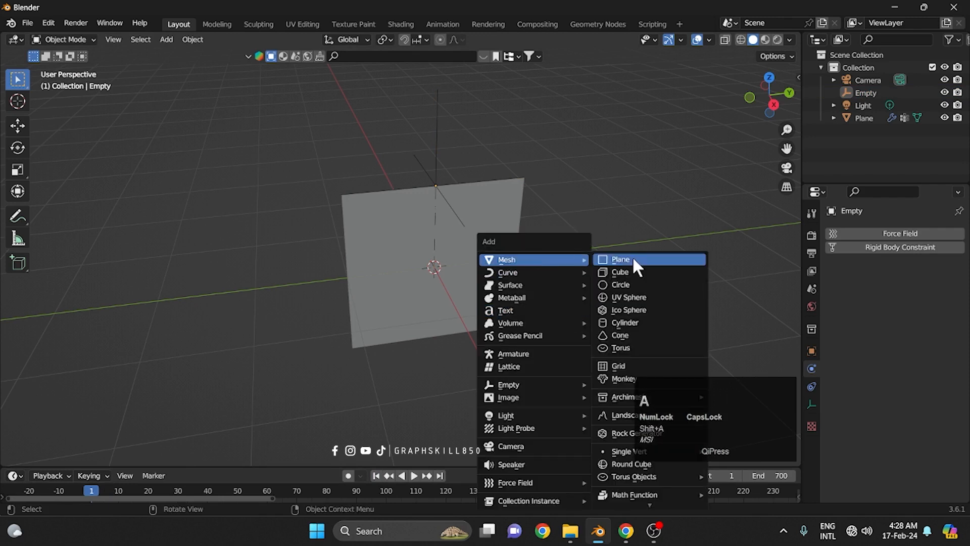
{"action": "left_click", "coordinate": [625, 347]}
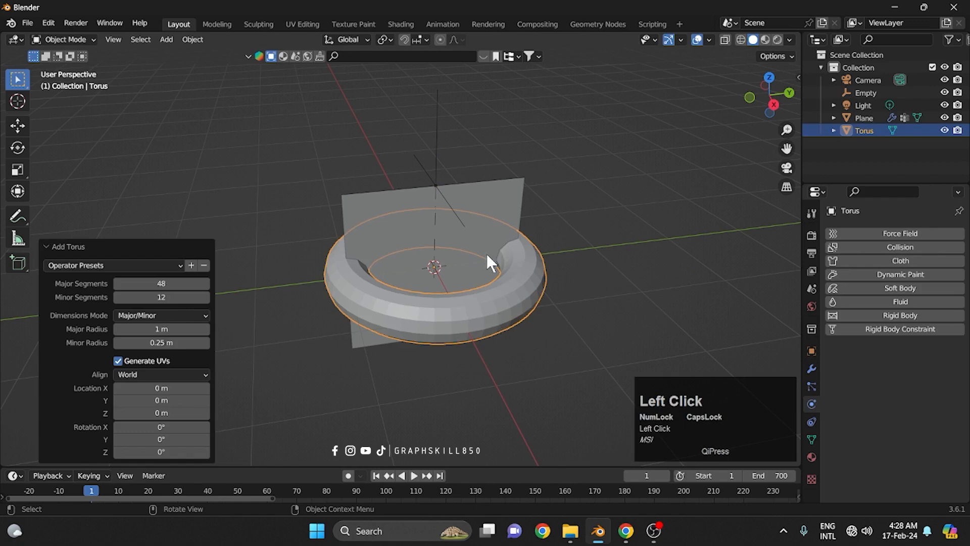
{"action": "key", "text": "KP_7"}
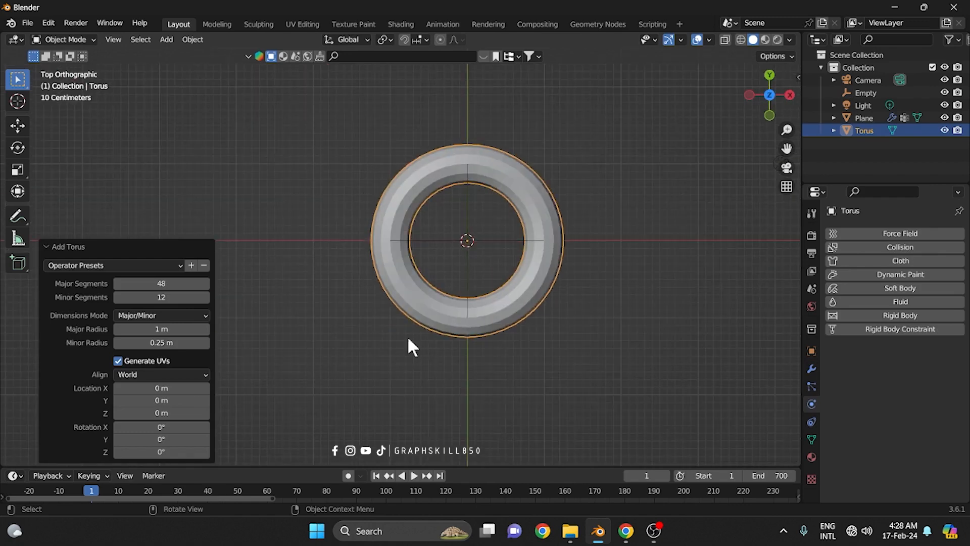
{"action": "middle_click_drag", "start_coordinate": [401, 267], "coordinate": [368, 192]}
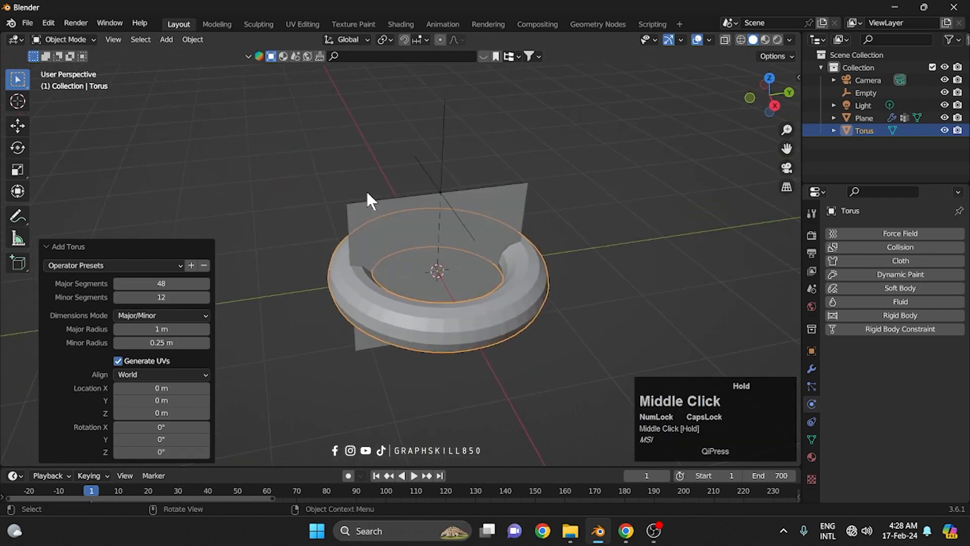
{"action": "key", "text": "s"}
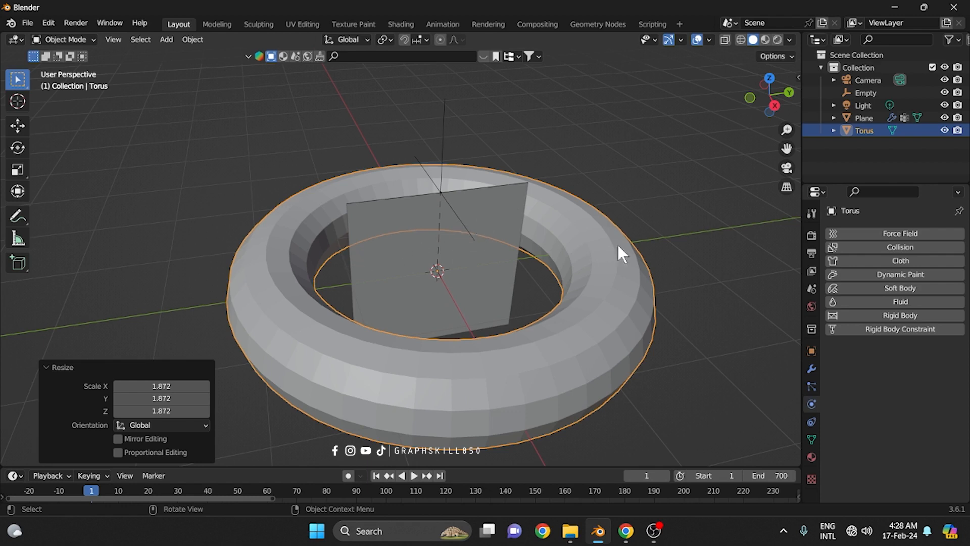
{"action": "left_click", "coordinate": [612, 259]}
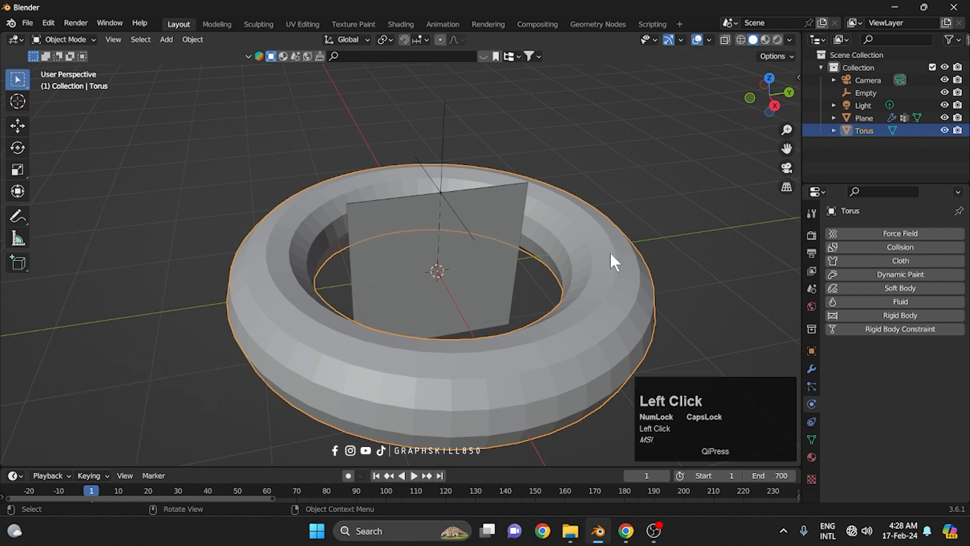
Thin the torus's whole tube in Edit Mode with Shrink/Fatten by about -0.139 m, returning to Object Mode.
{"action": "key", "text": "Tab"}
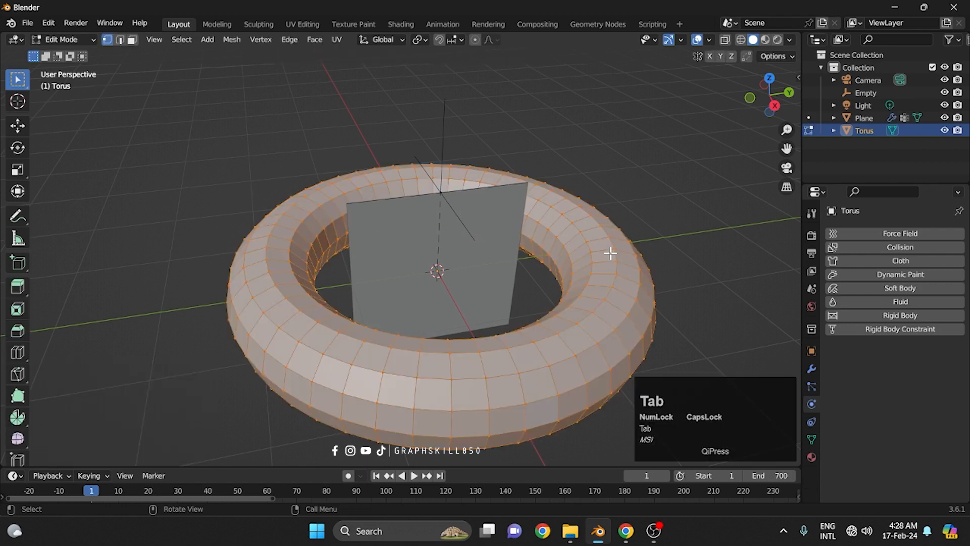
{"action": "key", "text": "alt+s"}
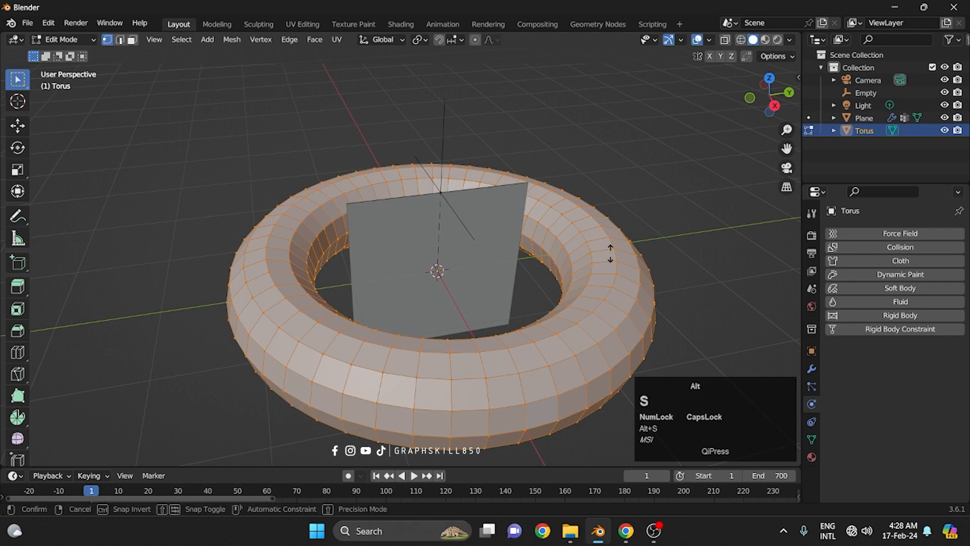
{"action": "left_click", "coordinate": [619, 259]}
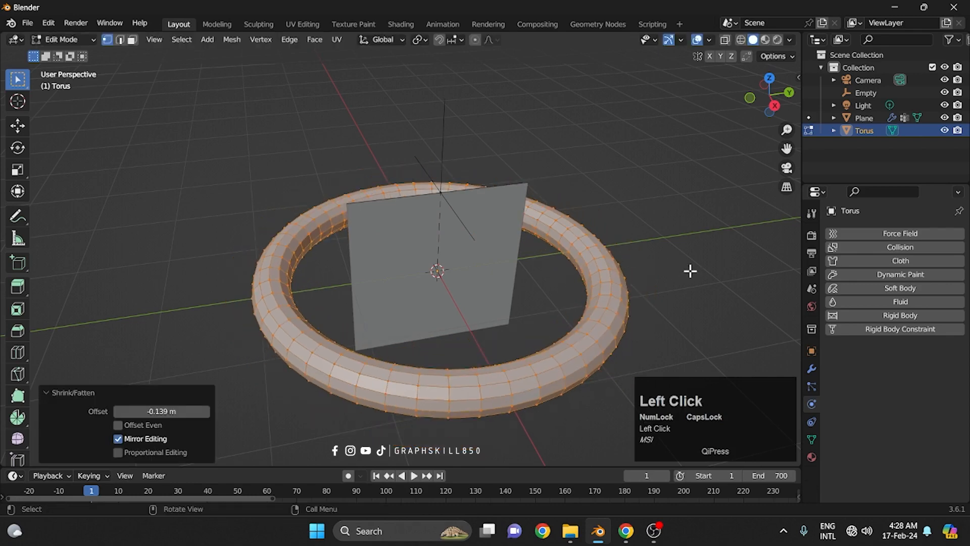
{"action": "key", "text": "Tab"}
Scale the torus uniformly by about 0.729 and give it Collision physics.
{"action": "key", "text": "s"}
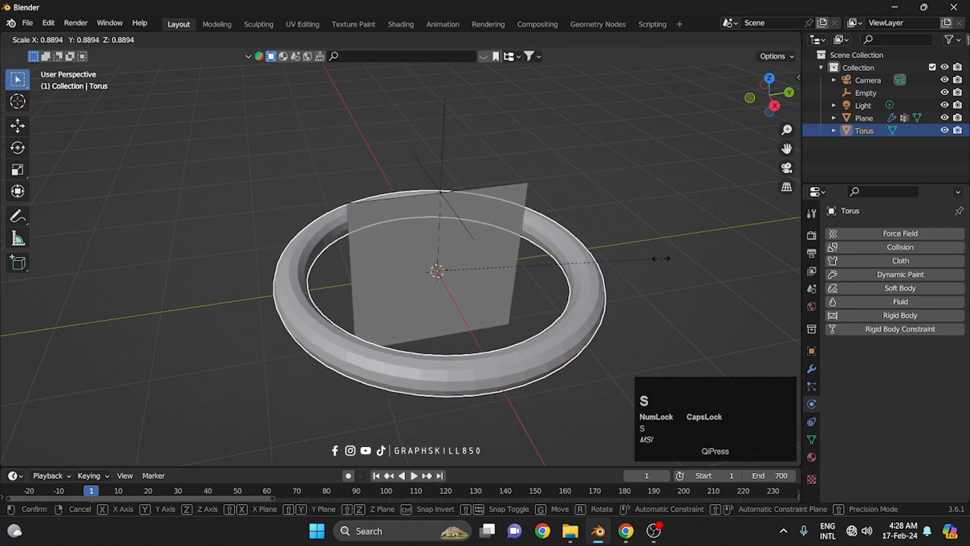
{"action": "left_click", "coordinate": [621, 251]}
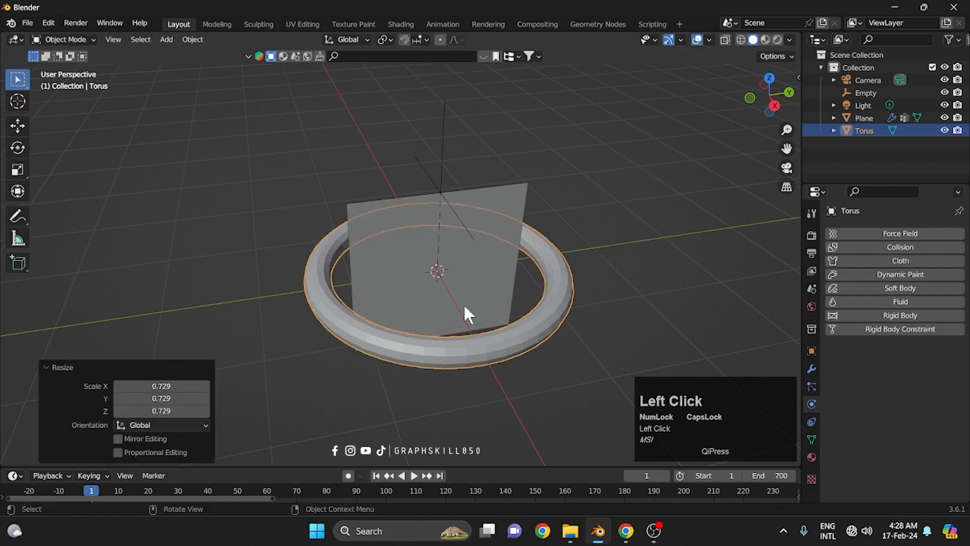
{"action": "left_click", "coordinate": [531, 343]}
{"action": "left_click", "coordinate": [874, 247]}
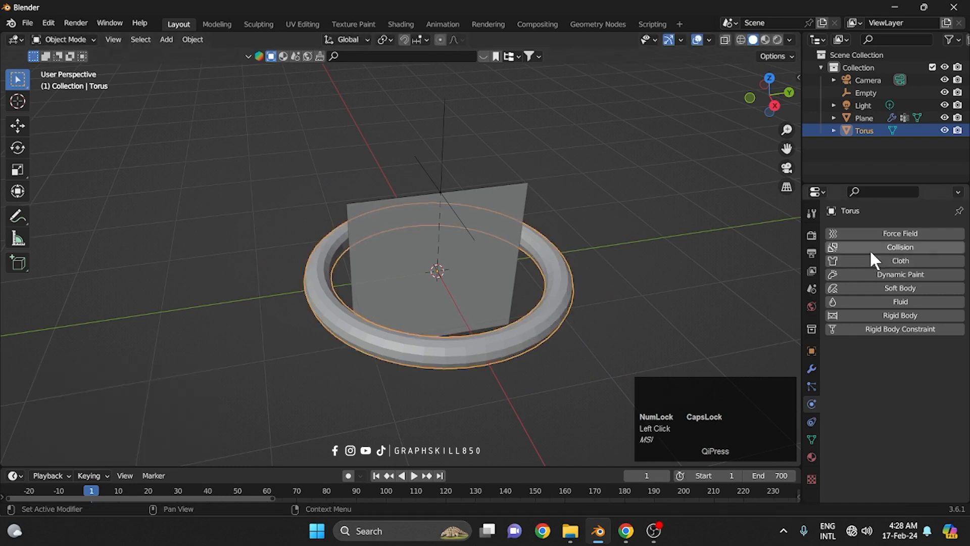
Play the cloth simulation and scale the empty along Y to about 0.504 while it runs.
{"action": "middle_click_drag", "start_coordinate": [652, 275], "coordinate": [620, 263]}
{"action": "scroll", "coordinate": [607, 258], "scroll_direction": "down", "scroll_amount": 2}
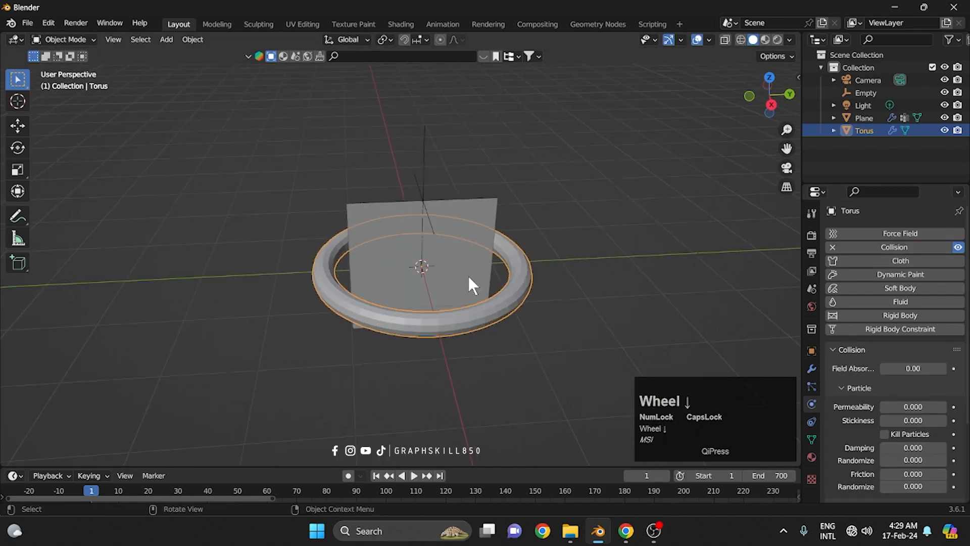
{"action": "key", "text": "space"}
{"action": "left_click", "coordinate": [424, 168]}
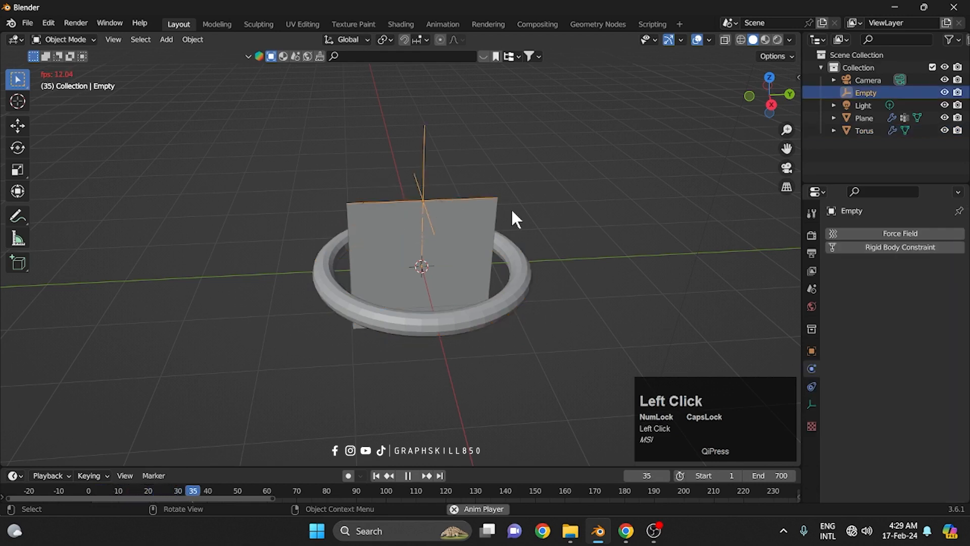
{"action": "key", "text": "s"}
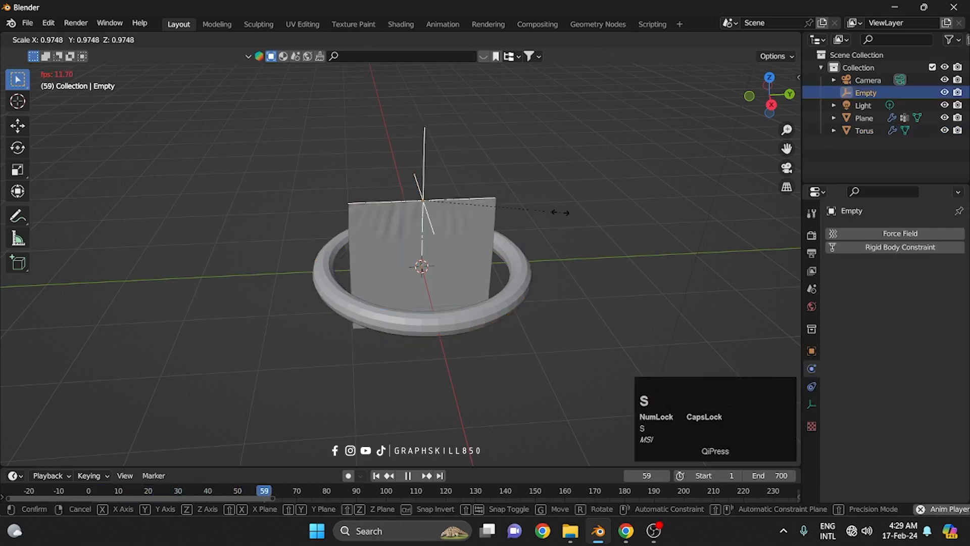
{"action": "key", "text": "y"}
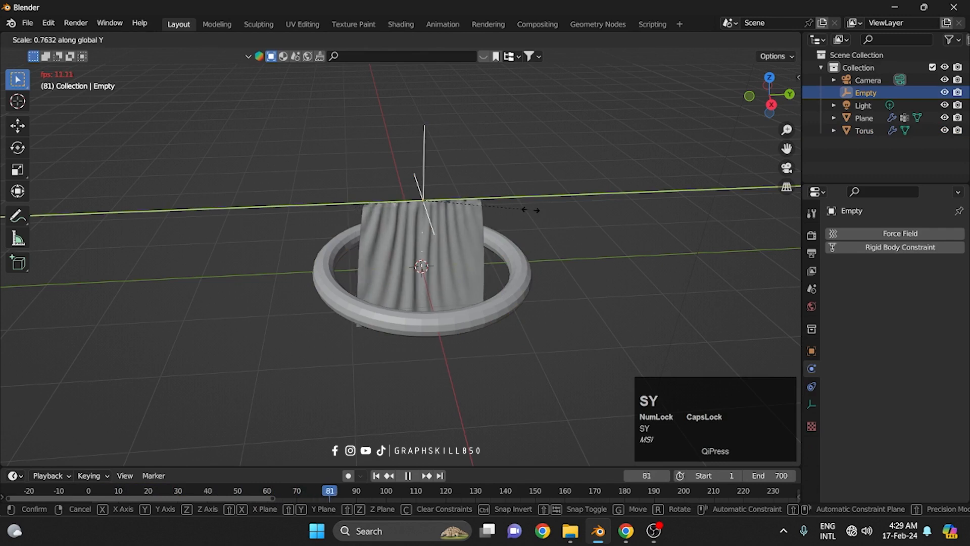
{"action": "left_click", "coordinate": [503, 217]}
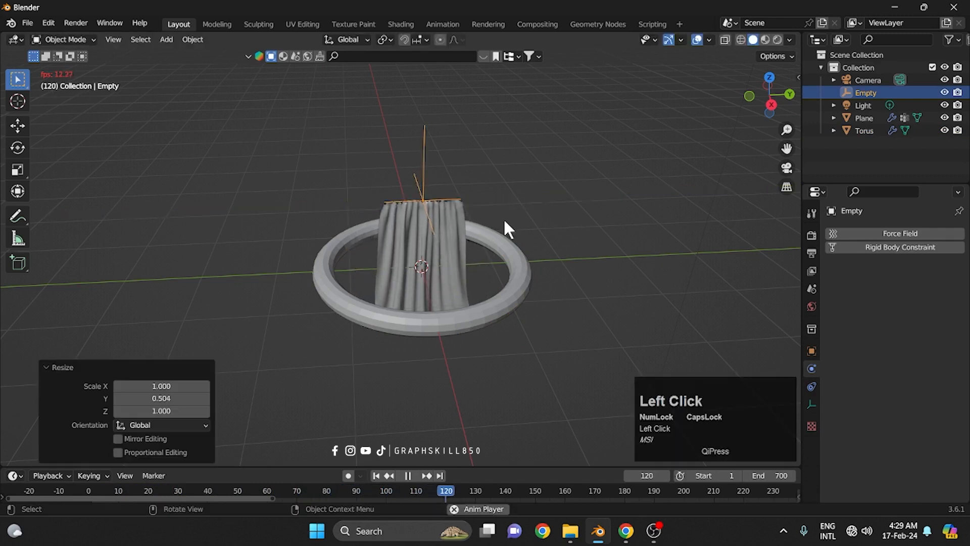
Tighten the torus around the gathered cloth by scaling it uniformly by about 0.324 during playback.
{"action": "left_click", "coordinate": [515, 263]}
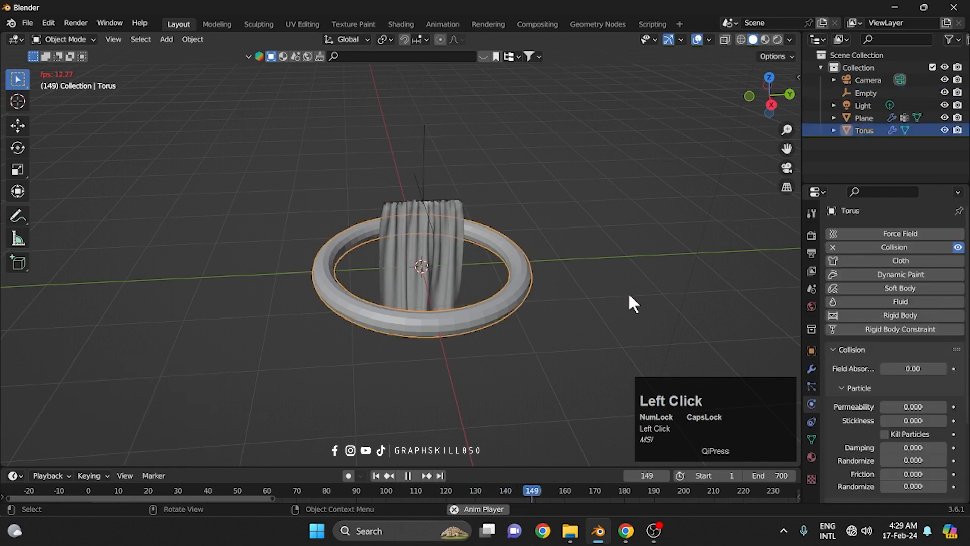
{"action": "key", "text": "s"}
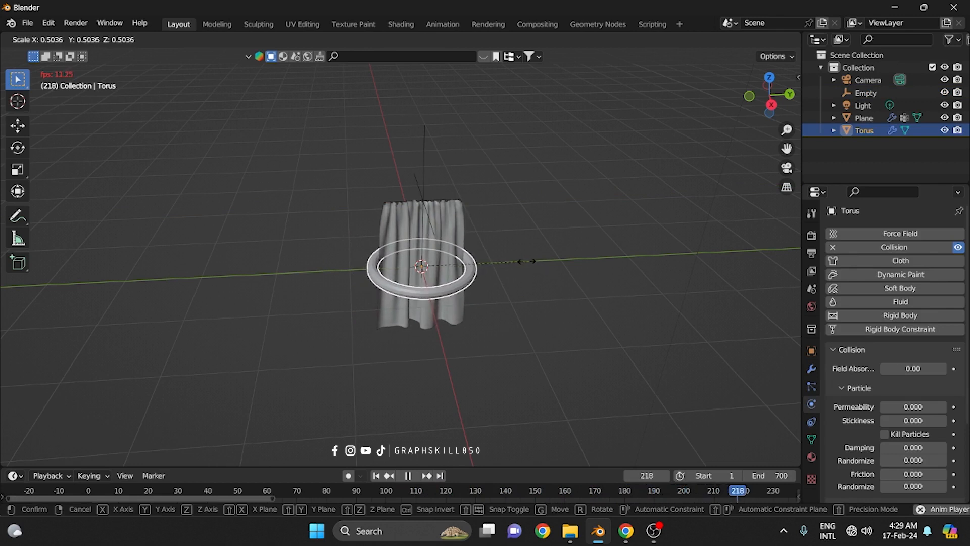
{"action": "left_click", "coordinate": [488, 257]}
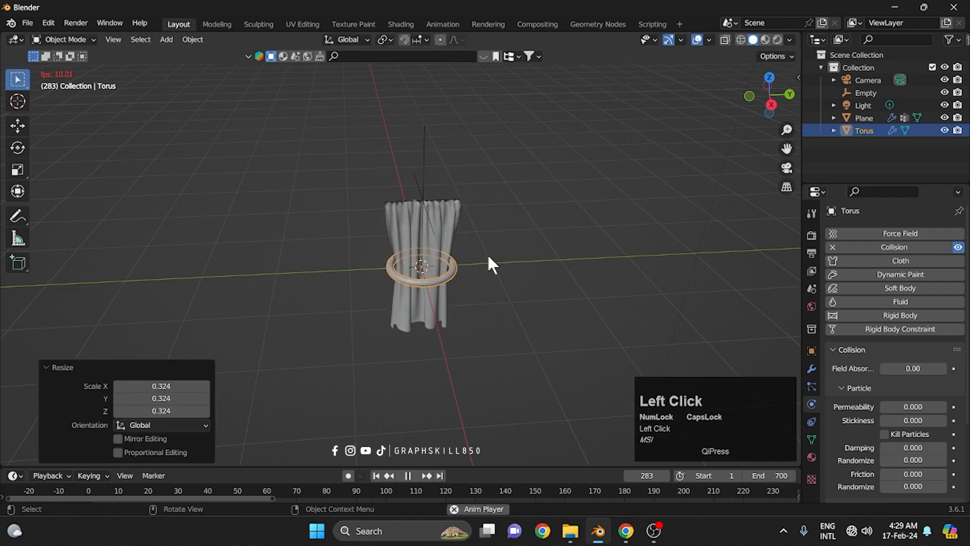
Move the torus about -0.638 m along Y, then stop the simulation and return to frame 1.
{"action": "key", "text": "g"}
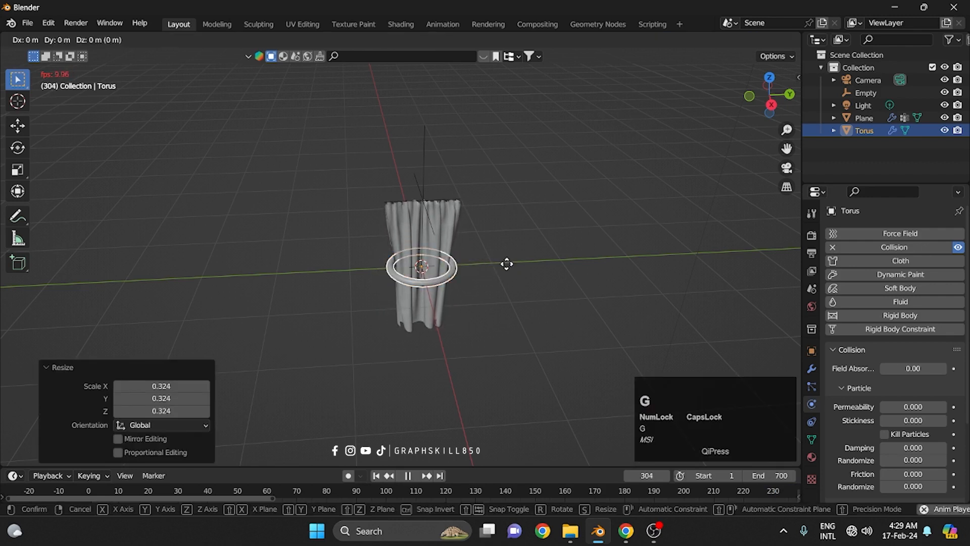
{"action": "key", "text": "y"}
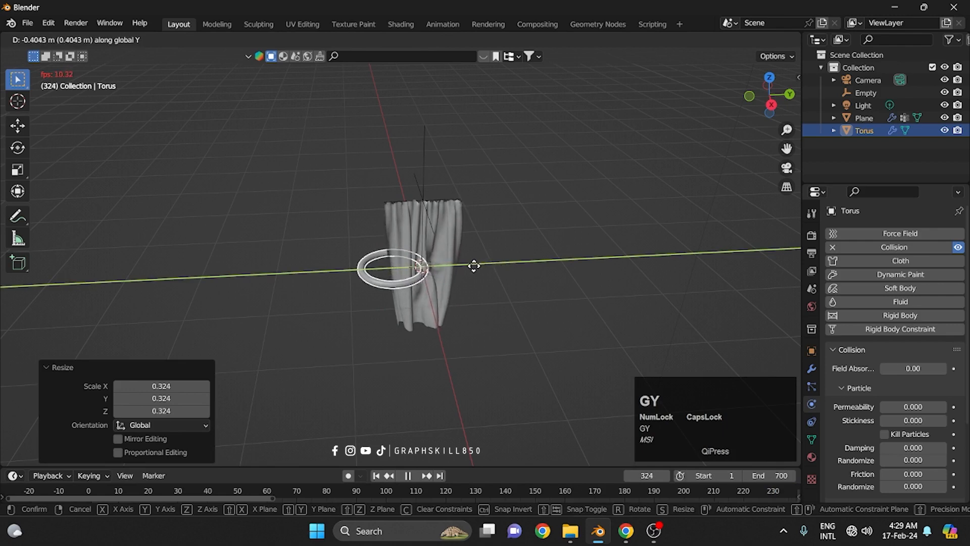
{"action": "left_click", "coordinate": [460, 264]}
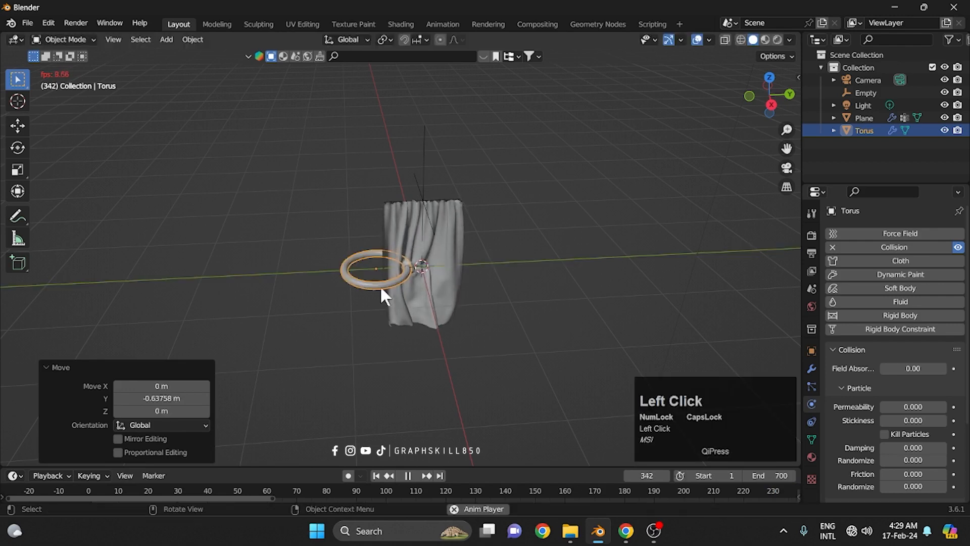
{"action": "scroll", "coordinate": [384, 288], "scroll_direction": "up", "scroll_amount": 5}
{"action": "key", "text": "space"}
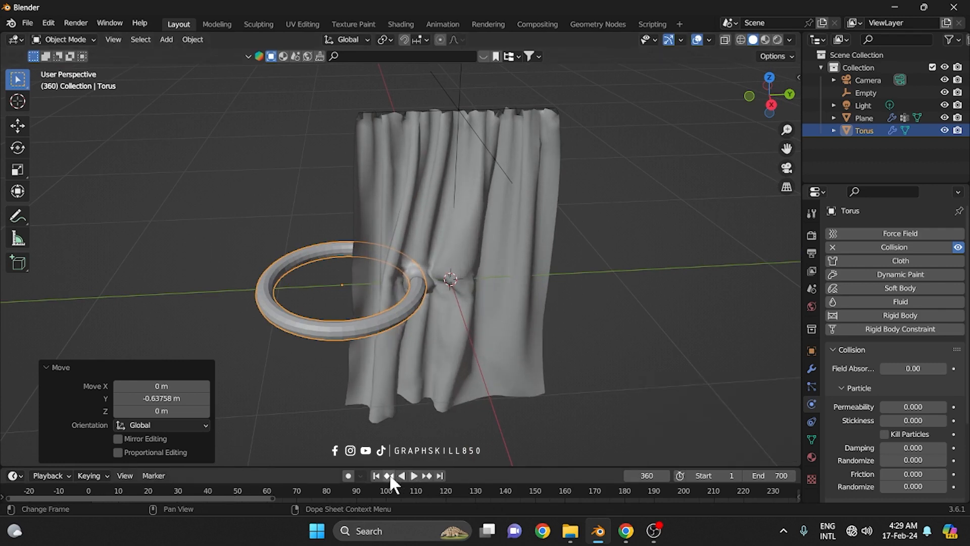
{"action": "left_click", "coordinate": [374, 475]}
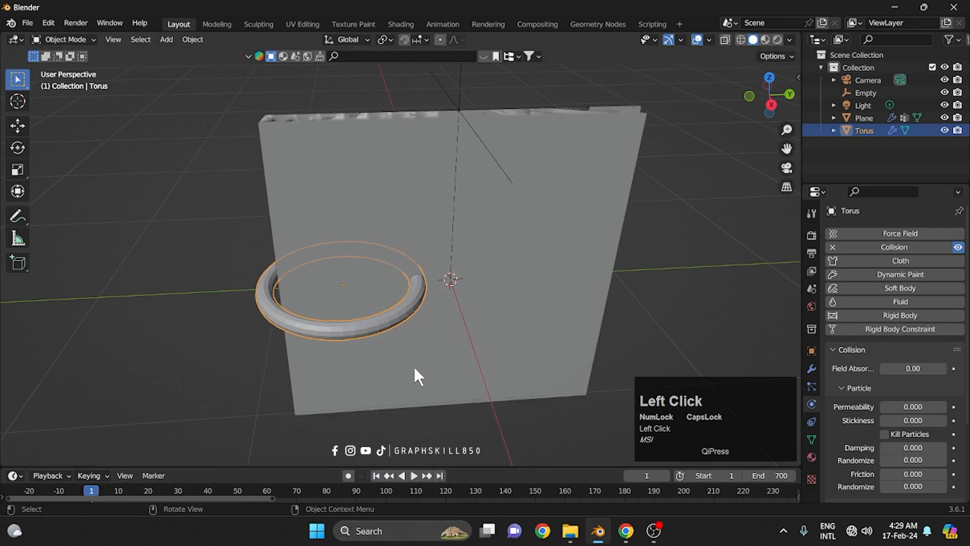
Undo the torus's move and scaling and the empty's scaling, then select the torus and return to frame 1.
{"action": "key", "text": "ctrl+z"}
{"action": "key", "text": "ctrl+z"}
{"action": "key", "text": "ctrl+z"}
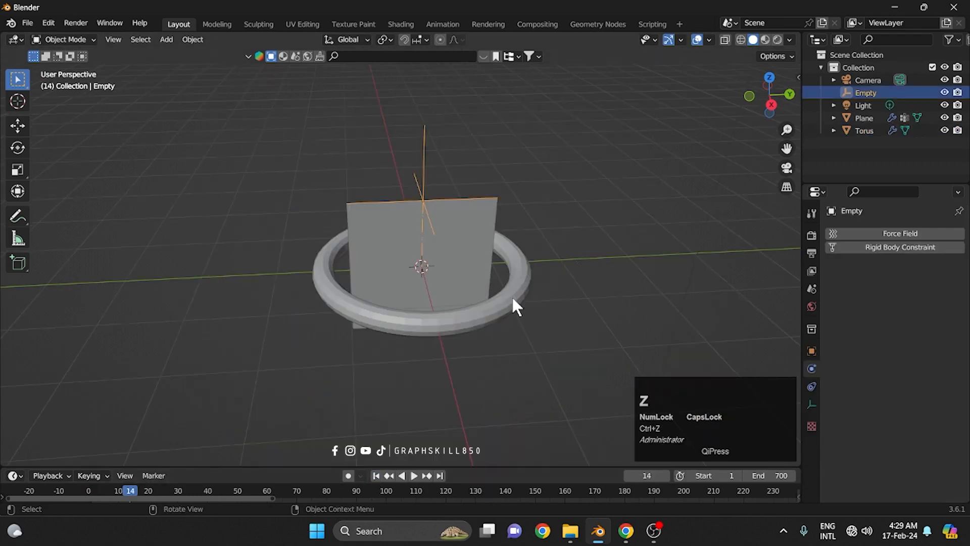
{"action": "left_click", "coordinate": [512, 295]}
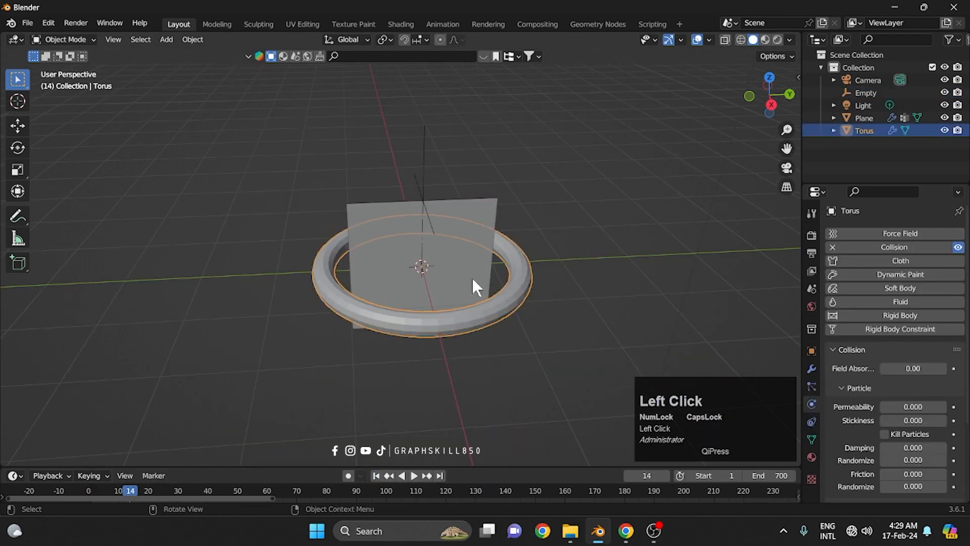
{"action": "left_click", "coordinate": [376, 476]}
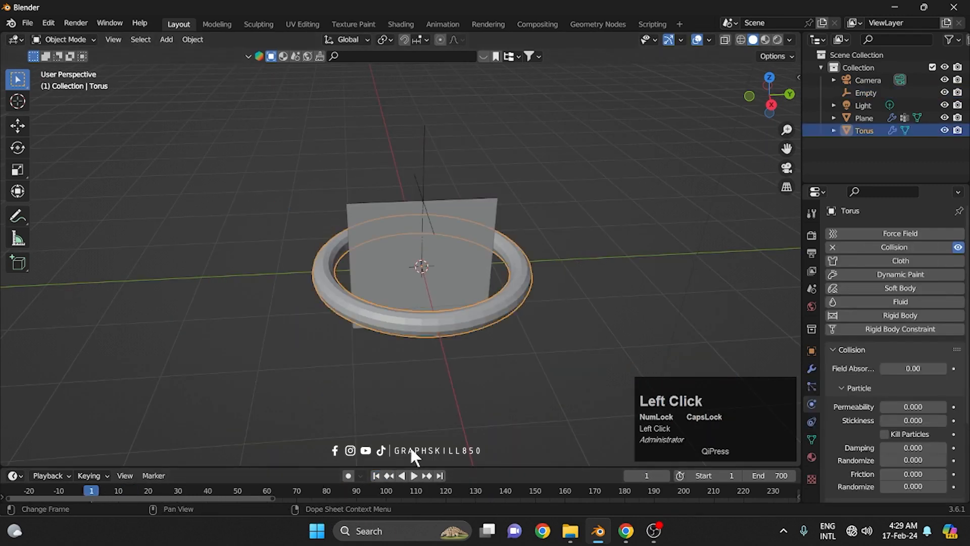
Run the simulation from frame 1 and scale the empty along Y to a little over half its size during playback.
{"action": "key", "text": "space"}
{"action": "key", "text": "space"}
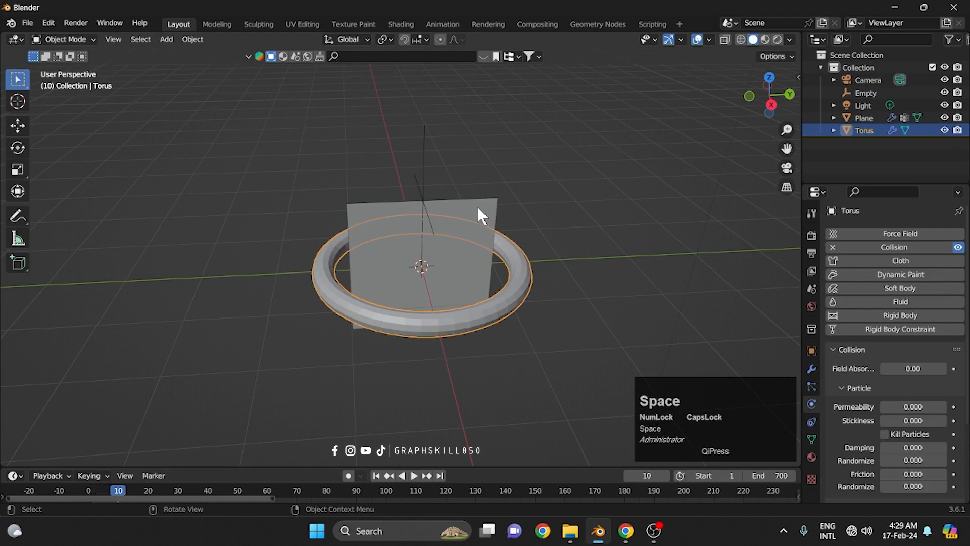
{"action": "left_click", "coordinate": [423, 171]}
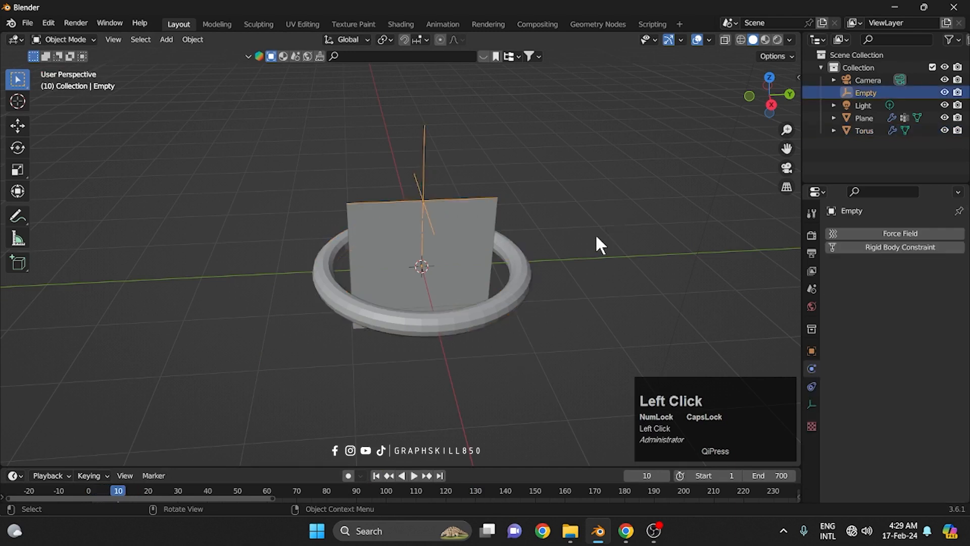
{"action": "key", "text": "space"}
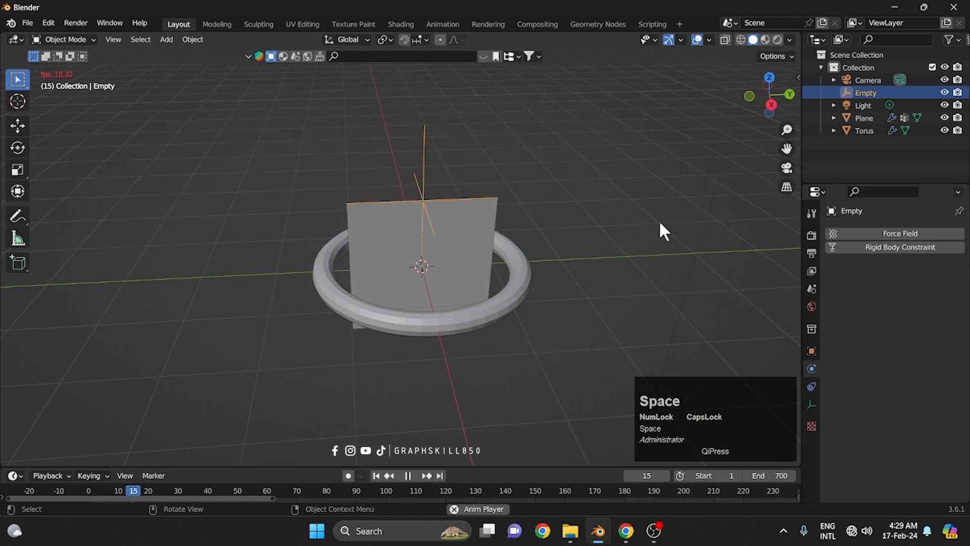
{"action": "key", "text": "s"}
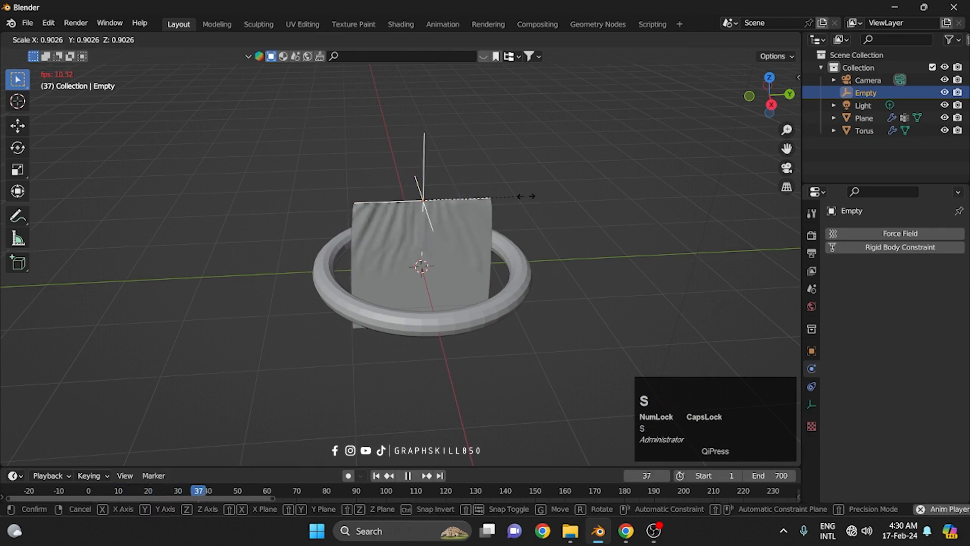
{"action": "key", "text": "y"}
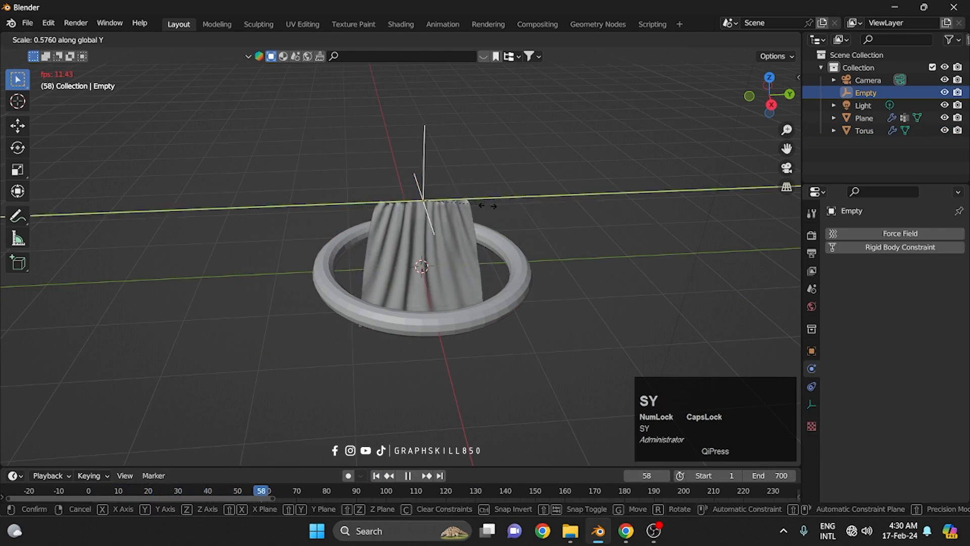
{"action": "left_click", "coordinate": [481, 205]}
Let the gathered cloth settle, then scale the torus uniformly by about 0.375 around it during playback.
{"action": "left_click", "coordinate": [512, 281]}
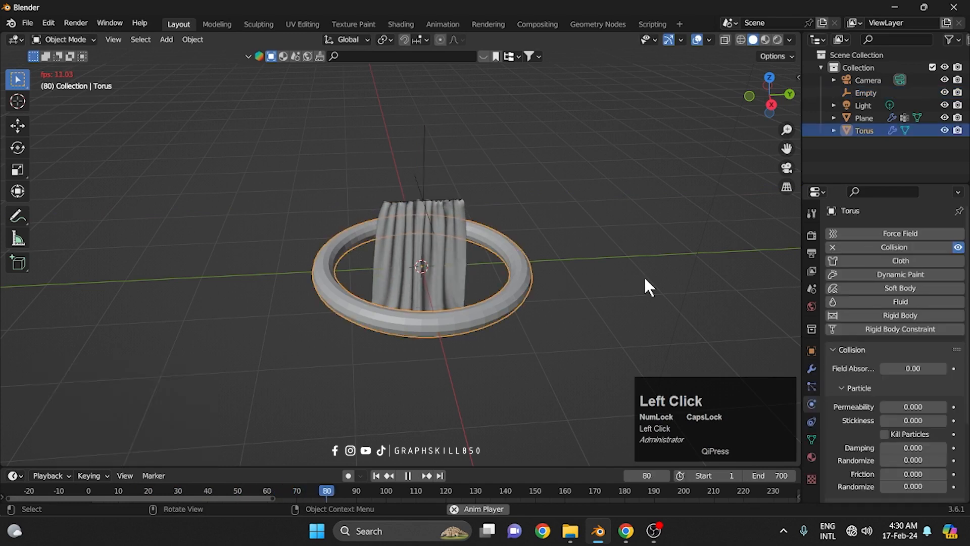
{"action": "key", "text": "s"}
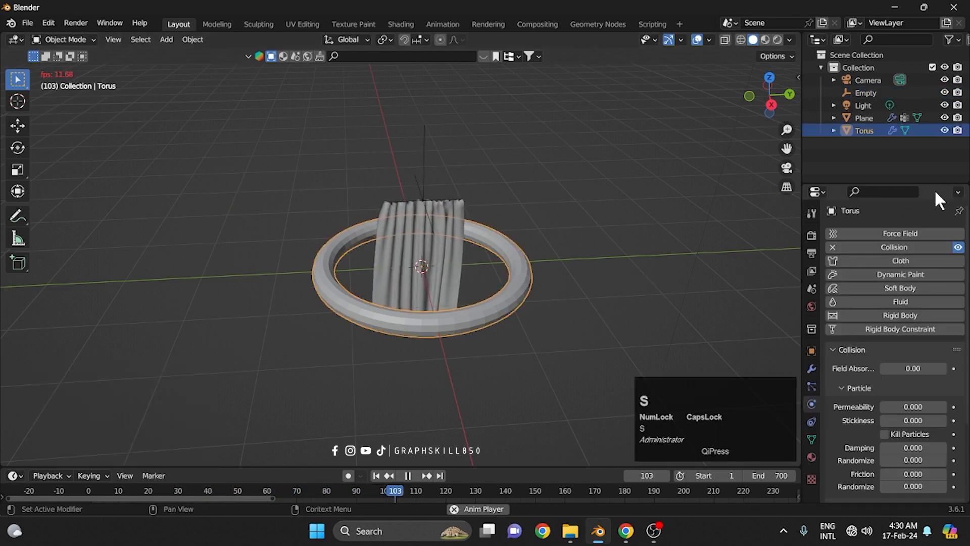
{"action": "key", "text": "s"}
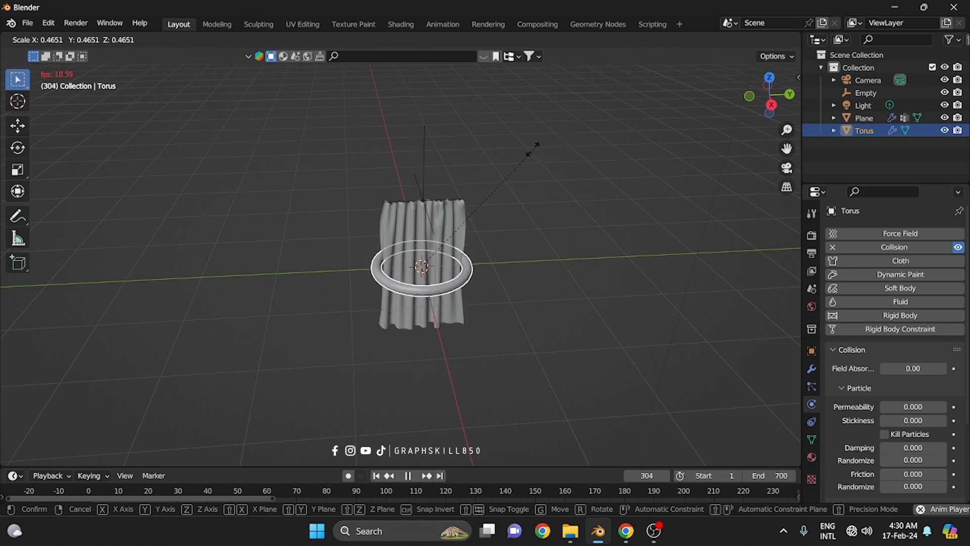
{"action": "left_click", "coordinate": [499, 158]}
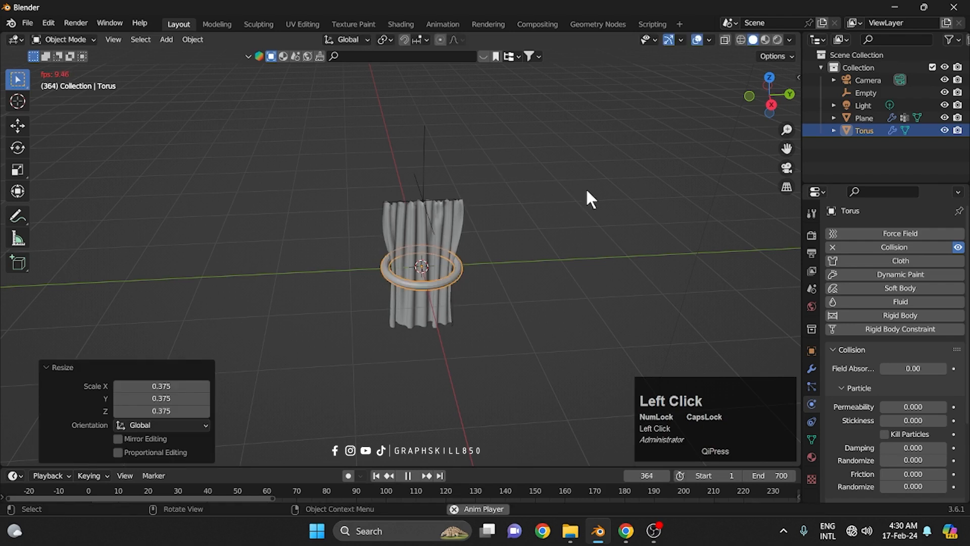
Tilt the torus about 17.7° around the global X axis while the simulation runs.
{"action": "key", "text": "r"}
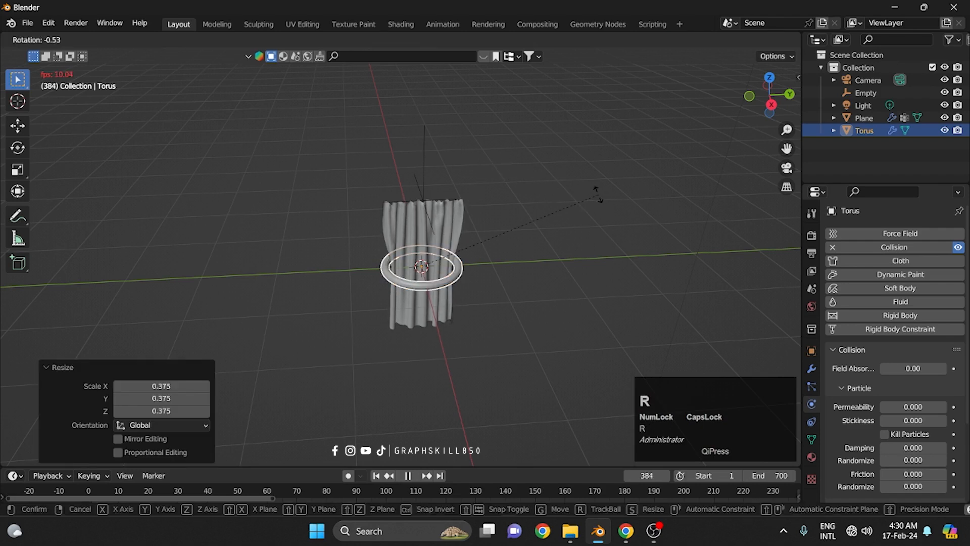
{"action": "key", "text": "x"}
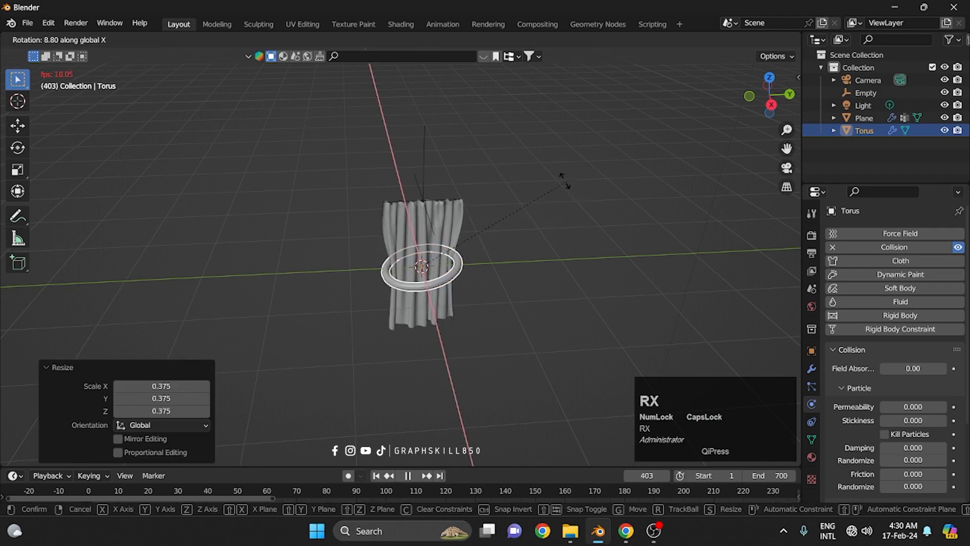
{"action": "left_click", "coordinate": [529, 176]}
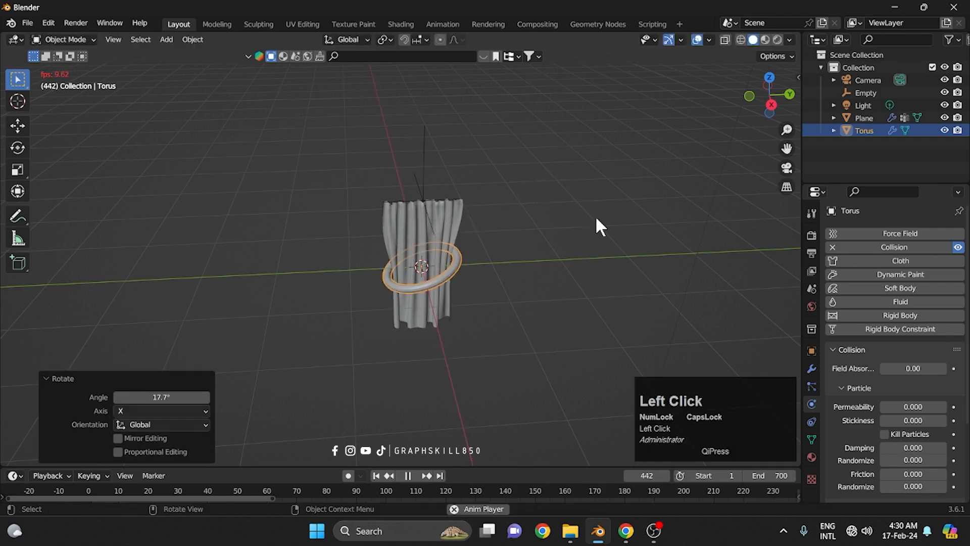
Pull the cloth sideways by moving the torus about -0.439 m along Y, and stop the simulation at frame 620.
{"action": "key", "text": "g"}
{"action": "key", "text": "y"}
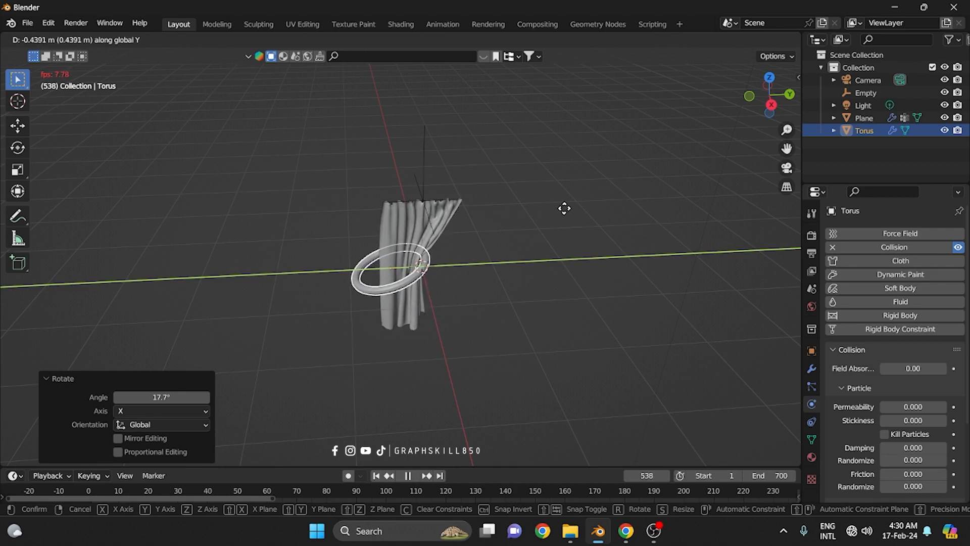
{"action": "left_click", "coordinate": [564, 208]}
{"action": "middle_click_drag", "start_coordinate": [499, 320], "coordinate": [450, 233]}
{"action": "scroll", "coordinate": [451, 238], "scroll_direction": "up", "scroll_amount": 2}
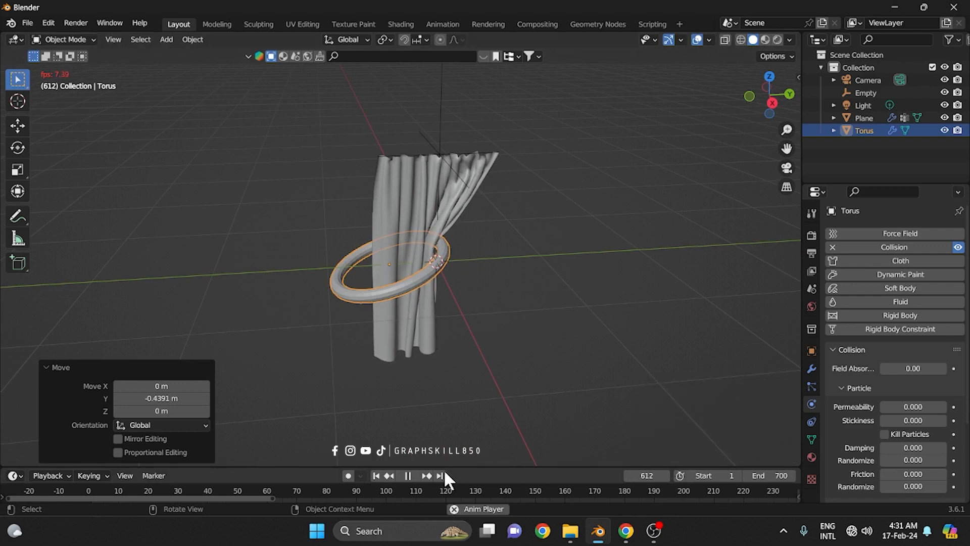
{"action": "left_click", "coordinate": [408, 475]}
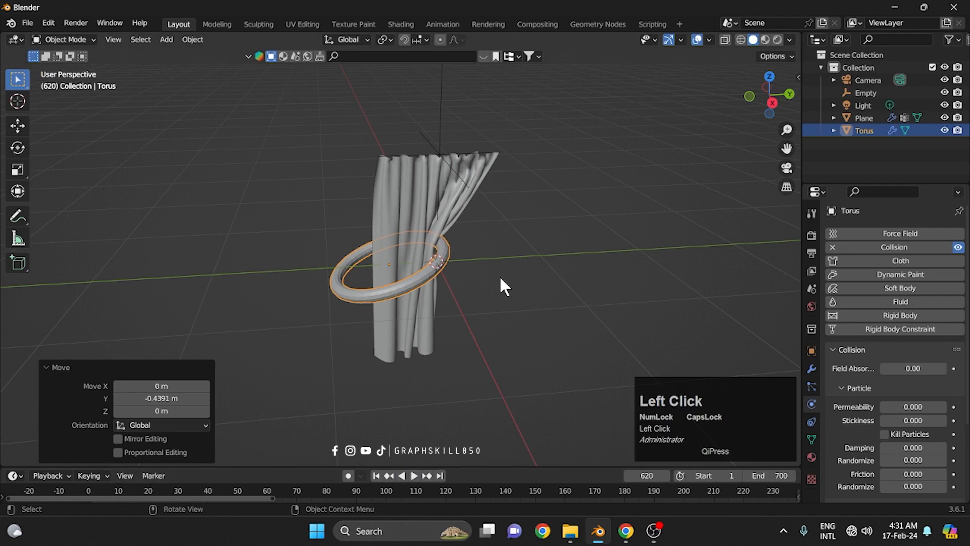
Apply the torus's Collision modifier and delete the torus from the scene.
{"action": "scroll", "coordinate": [897, 360], "scroll_direction": "up", "scroll_amount": 1}
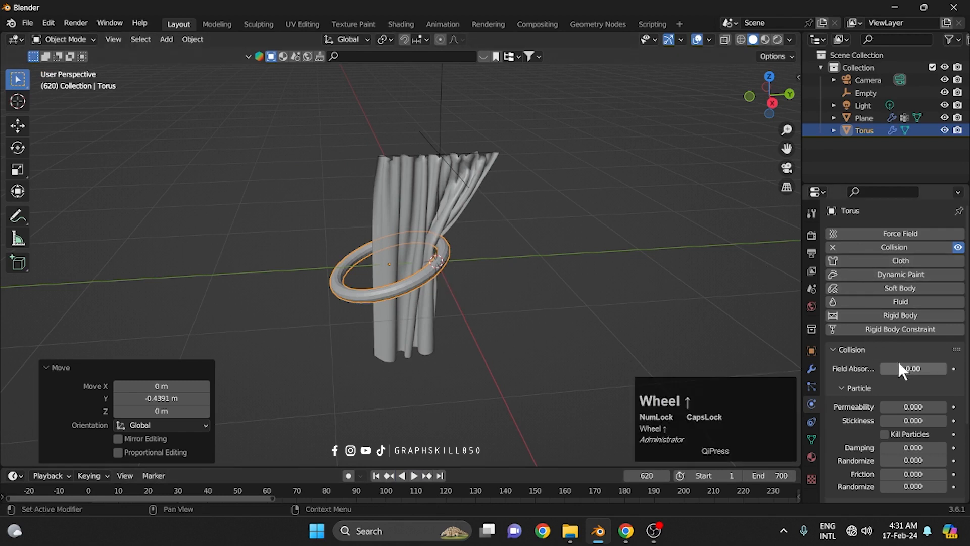
{"action": "left_click", "coordinate": [812, 369]}
{"action": "left_click", "coordinate": [925, 253]}
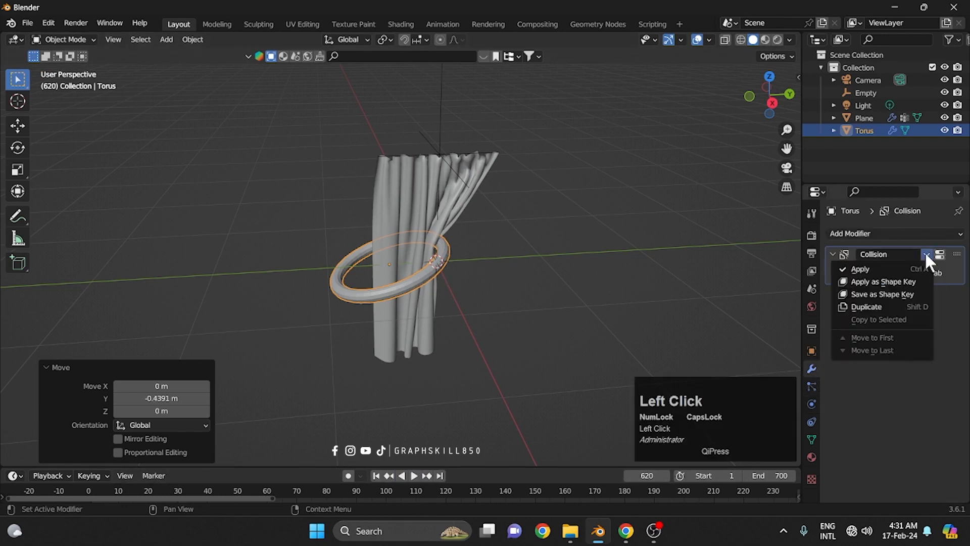
{"action": "left_click", "coordinate": [881, 268]}
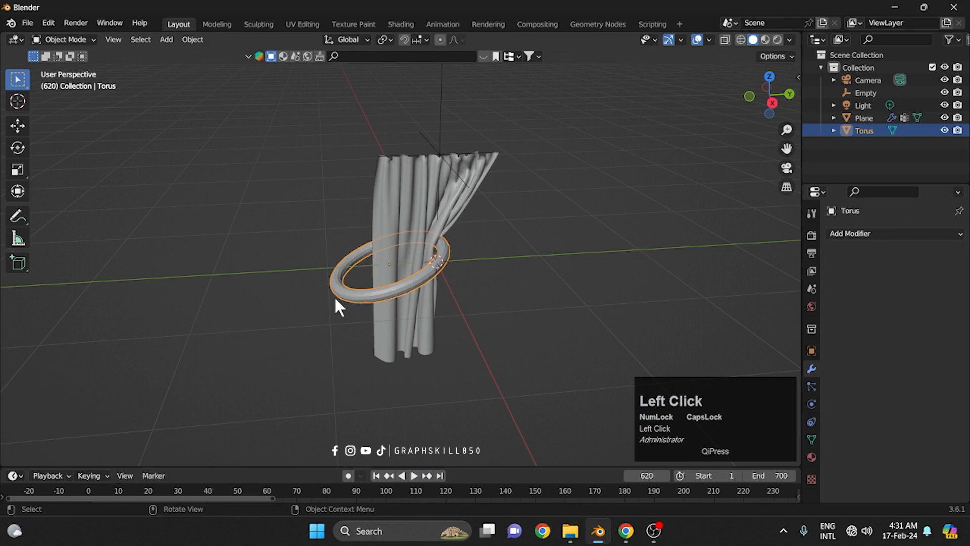
{"action": "key", "text": "Delete"}
{"action": "middle_click_drag", "start_coordinate": [385, 261], "coordinate": [344, 265]}
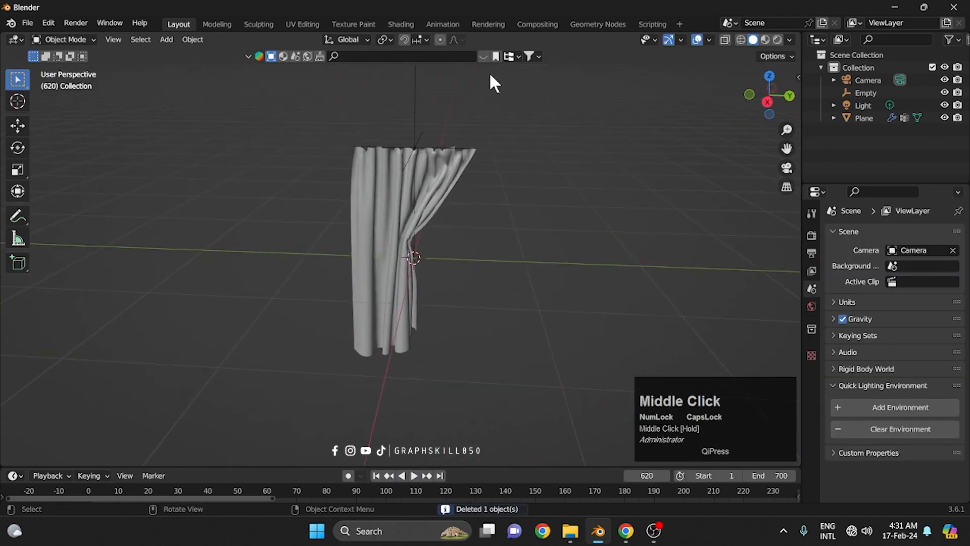
Apply the curtain's Hook and Cloth modifiers, and delete the empty that controlled its top edge.
{"action": "left_click", "coordinate": [379, 177]}
{"action": "left_click", "coordinate": [928, 254]}
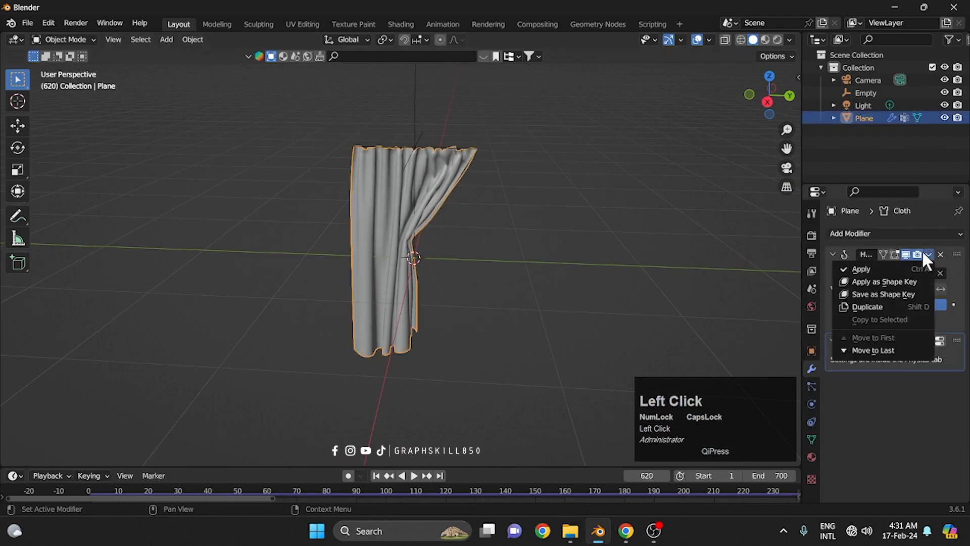
{"action": "left_click", "coordinate": [879, 272]}
{"action": "left_click", "coordinate": [927, 255]}
{"action": "left_click", "coordinate": [876, 268]}
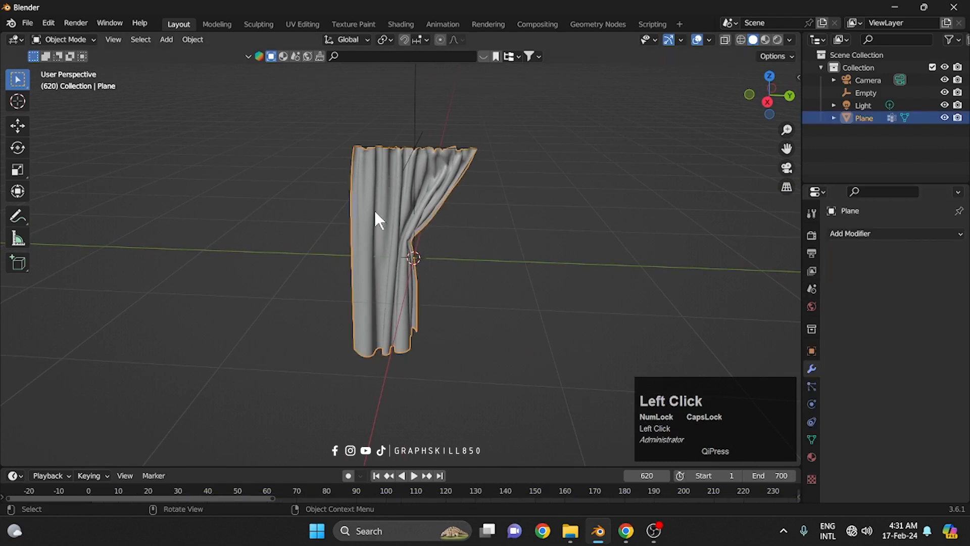
{"action": "left_click", "coordinate": [411, 107]}
{"action": "key", "text": "Delete"}
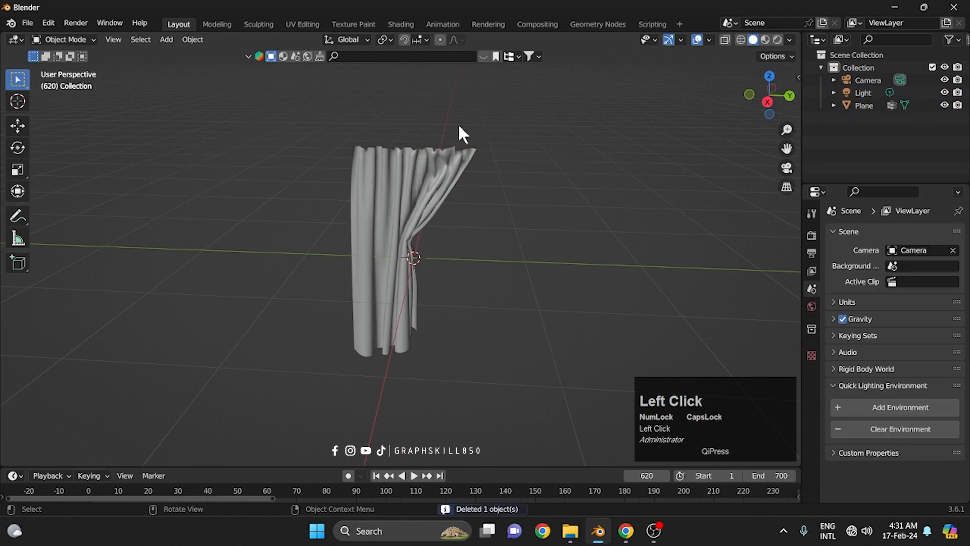
{"action": "left_click_drag", "start_coordinate": [542, 129], "coordinate": [305, 241]}
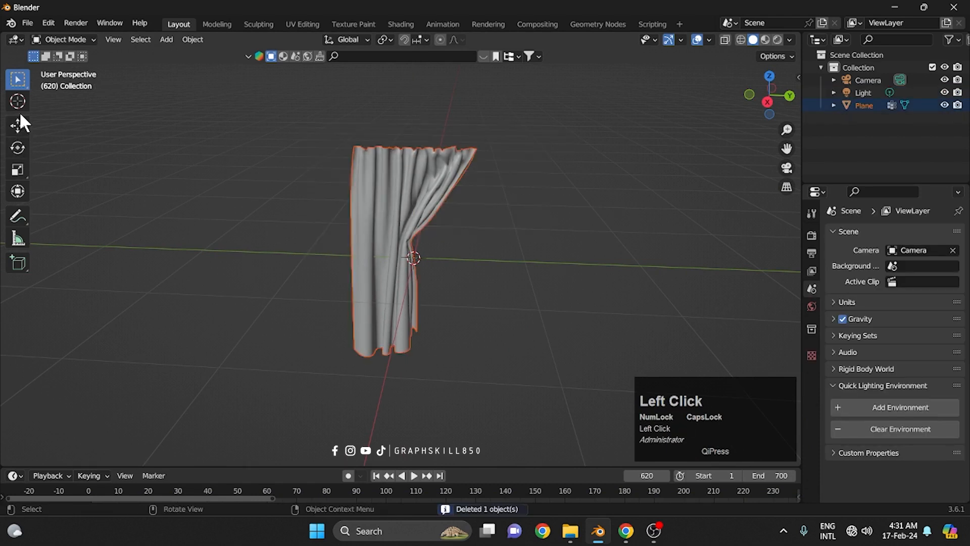
{"action": "left_click", "coordinate": [17, 126]}
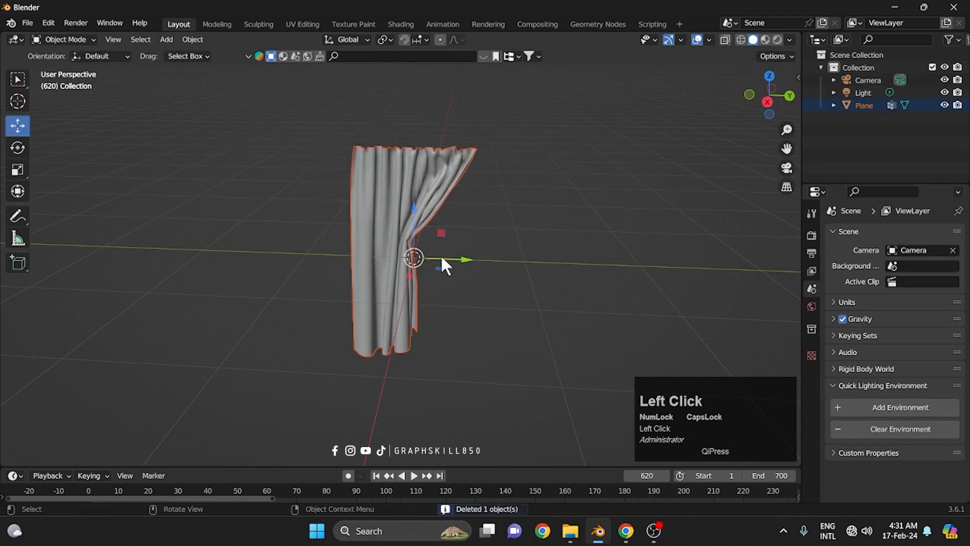
{"action": "left_click_drag", "start_coordinate": [442, 259], "coordinate": [403, 256]}
{"action": "key", "text": "ctrl+z"}
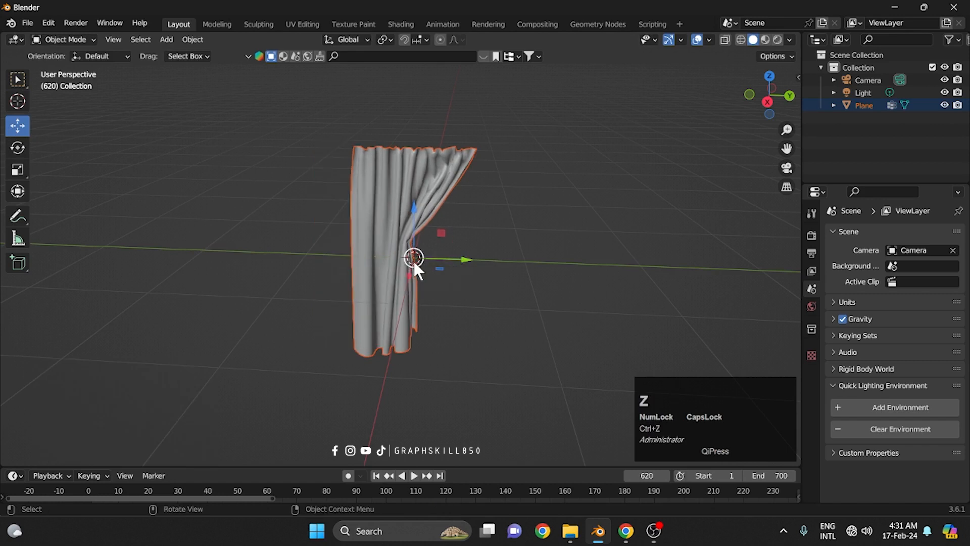
{"action": "key", "text": "a"}
{"action": "key", "text": "Tab"}
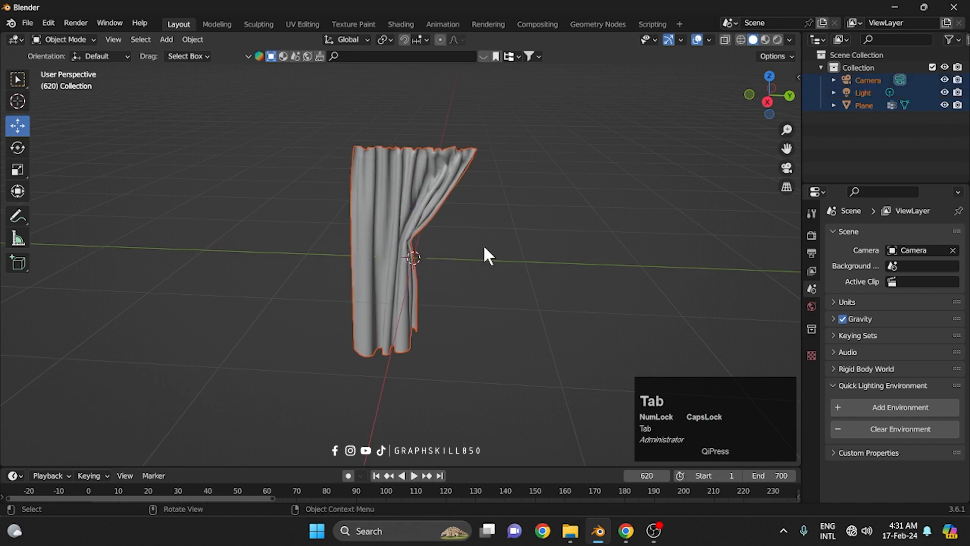
{"action": "left_click", "coordinate": [469, 241]}
{"action": "key", "text": "Tab"}
In Edit Mode, move the curtain's entire mesh about -0.59 m along Y away from its origin, and return to Object Mode.
{"action": "left_click", "coordinate": [387, 178]}
{"action": "key", "text": "Tab"}
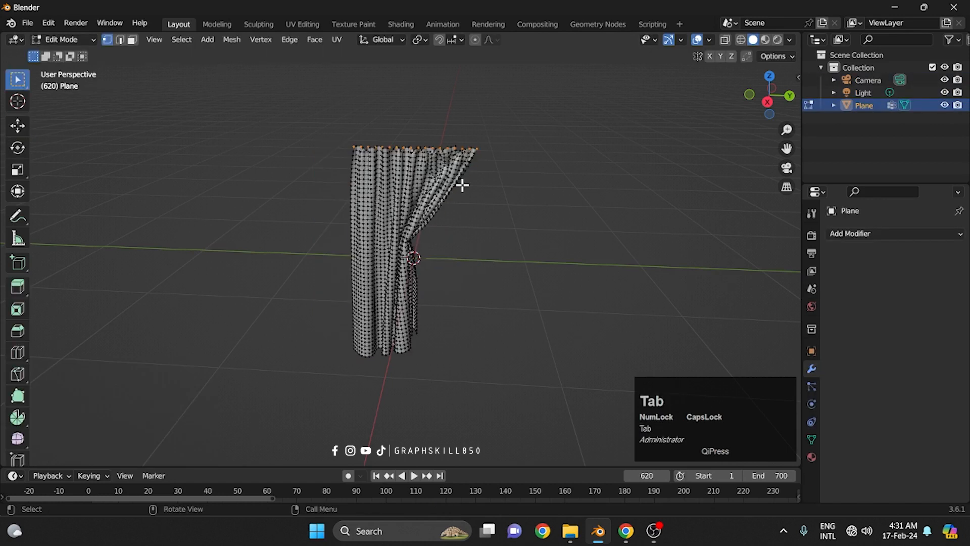
{"action": "key", "text": "a"}
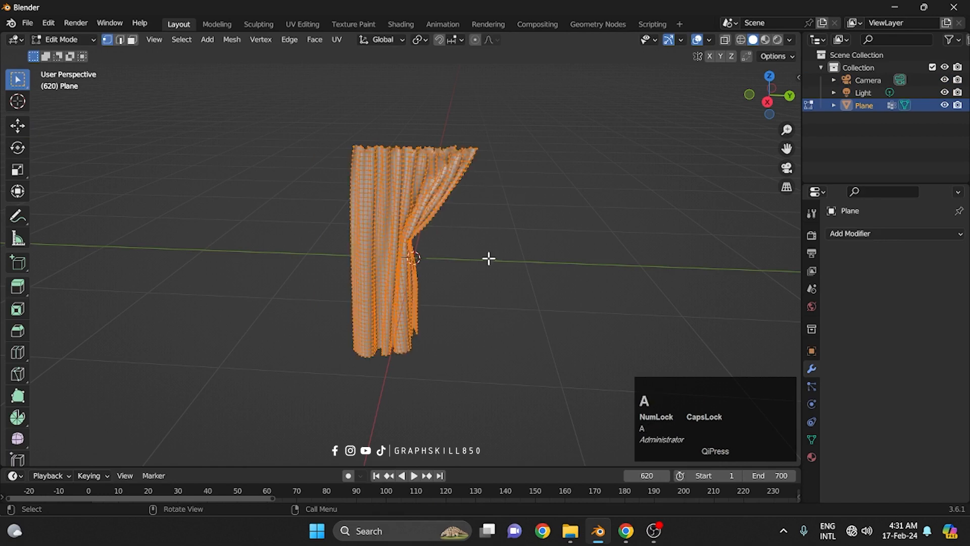
{"action": "left_click", "coordinate": [17, 125]}
{"action": "left_click", "coordinate": [768, 101]}
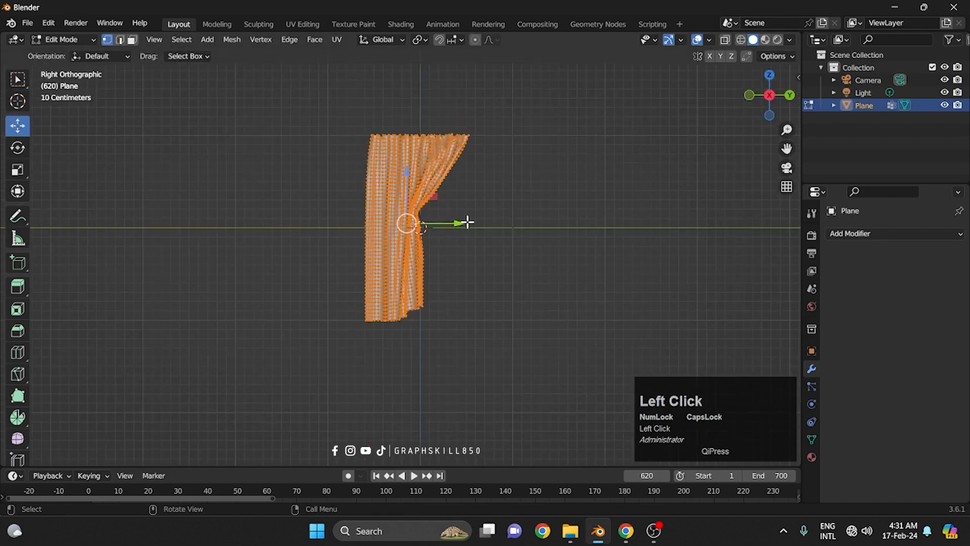
{"action": "left_click_drag", "start_coordinate": [448, 223], "coordinate": [394, 224]}
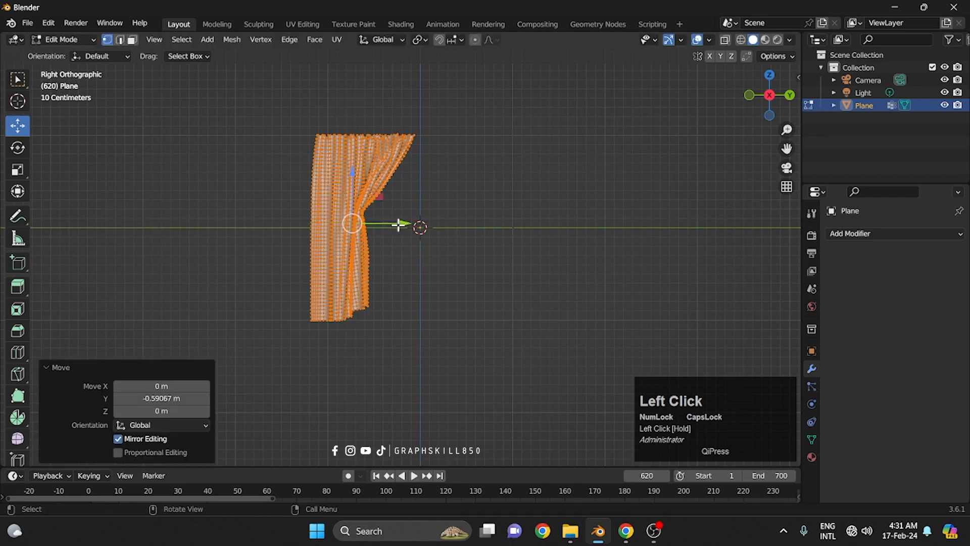
{"action": "key", "text": "Tab"}
Add a Mirror modifier to the curtain and mirror it across the Y axis only to form a matching pair.
{"action": "left_click", "coordinate": [906, 232]}
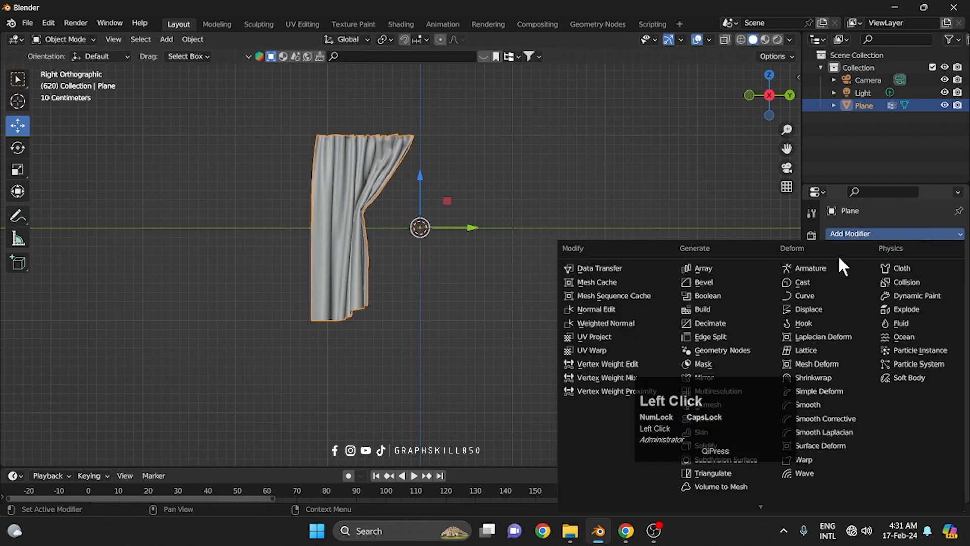
{"action": "left_click_drag", "start_coordinate": [741, 399], "coordinate": [498, 419]}
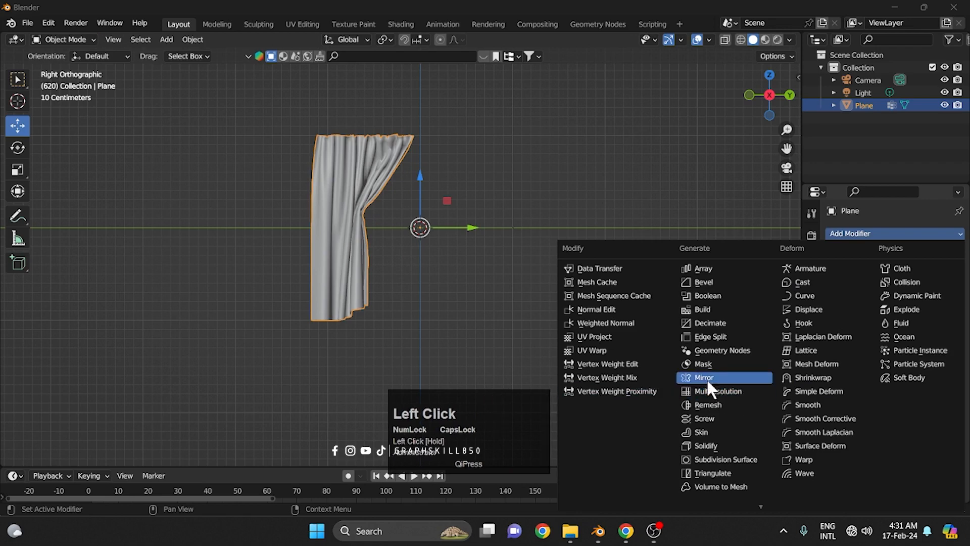
{"action": "left_click", "coordinate": [705, 378]}
{"action": "left_click", "coordinate": [912, 275]}
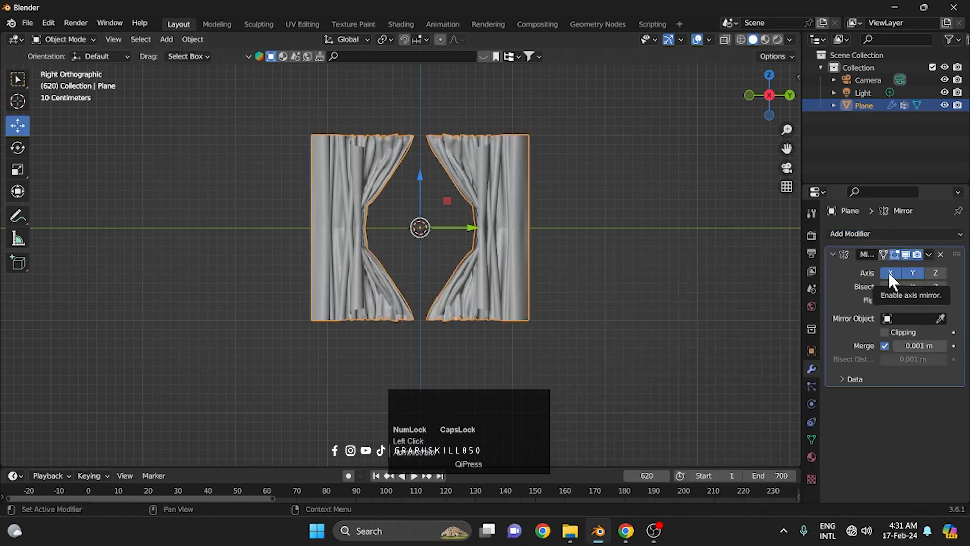
{"action": "left_click", "coordinate": [889, 275]}
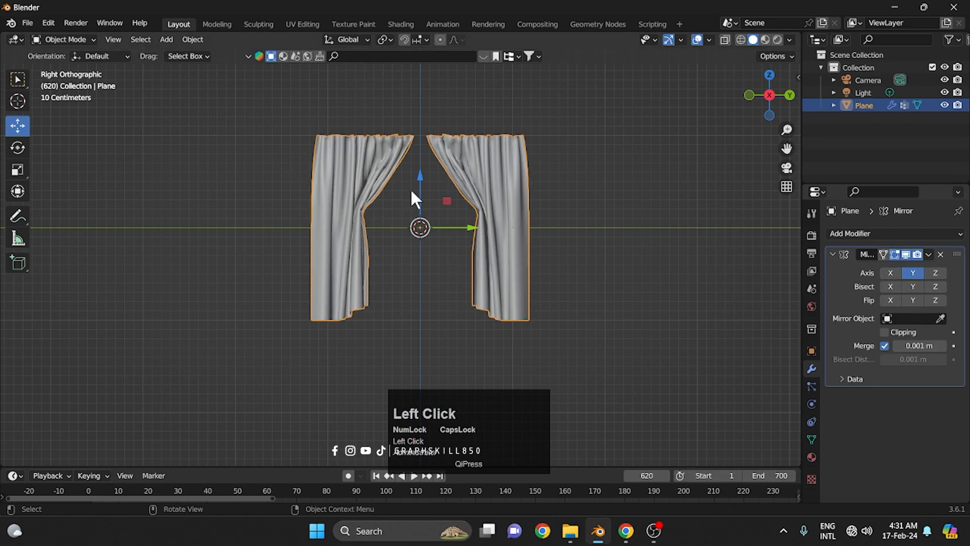
{"action": "middle_click_drag", "start_coordinate": [305, 210], "coordinate": [323, 239]}
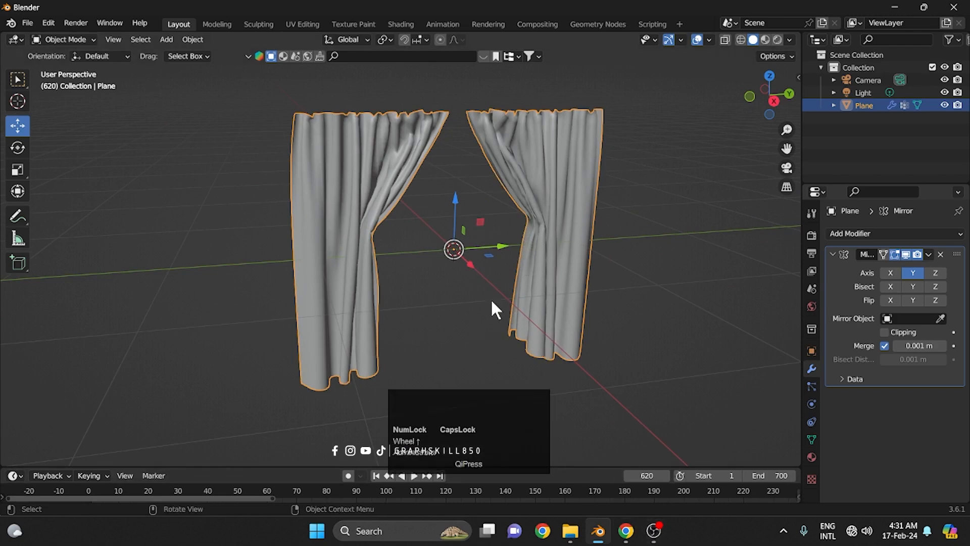
{"action": "mouse_move", "coordinate": [492, 305]}
{"action": "middle_mouse_down"}
{"action": "mouse_move", "coordinate": [457, 303]}
{"action": "mouse_move", "coordinate": [497, 303]}
{"action": "middle_mouse_up"}
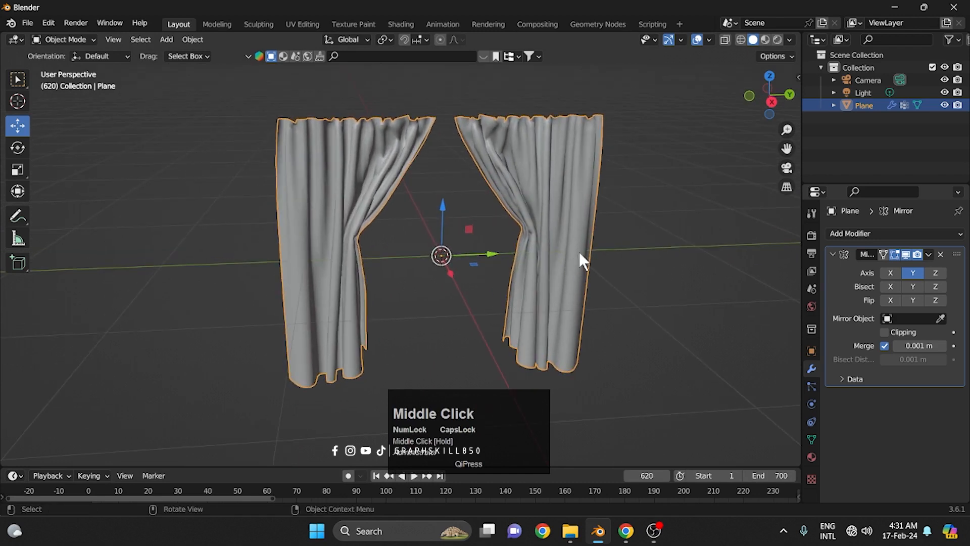